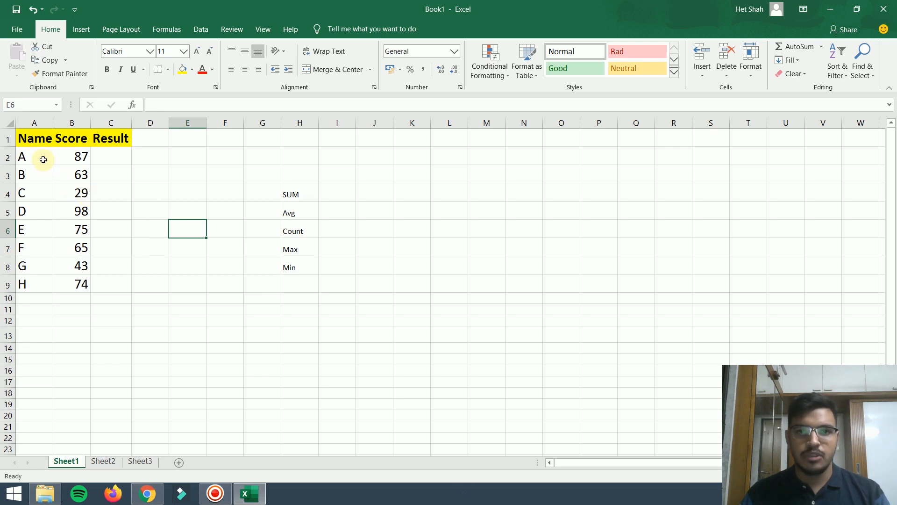
Step: In cell I4 beside the SUM label, total the scores in B2:B9 with the SUM function
left_click(42, 158)
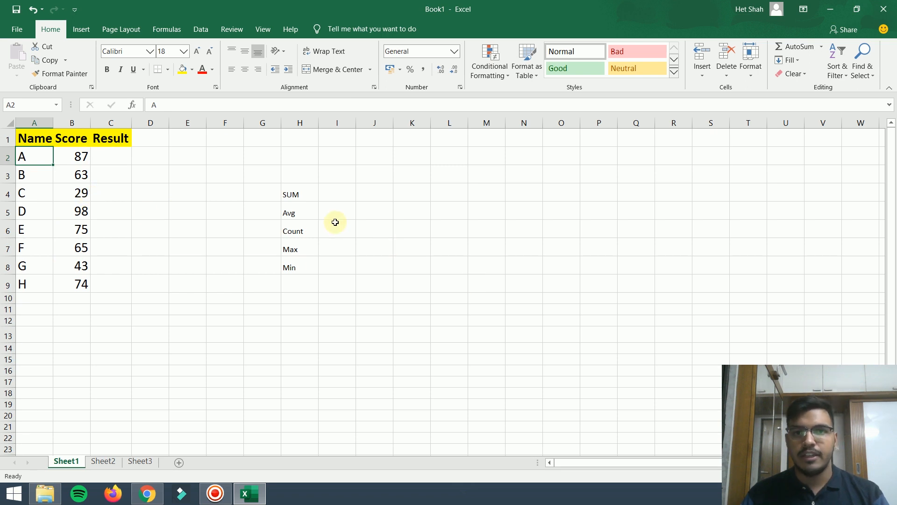
left_click(301, 200)
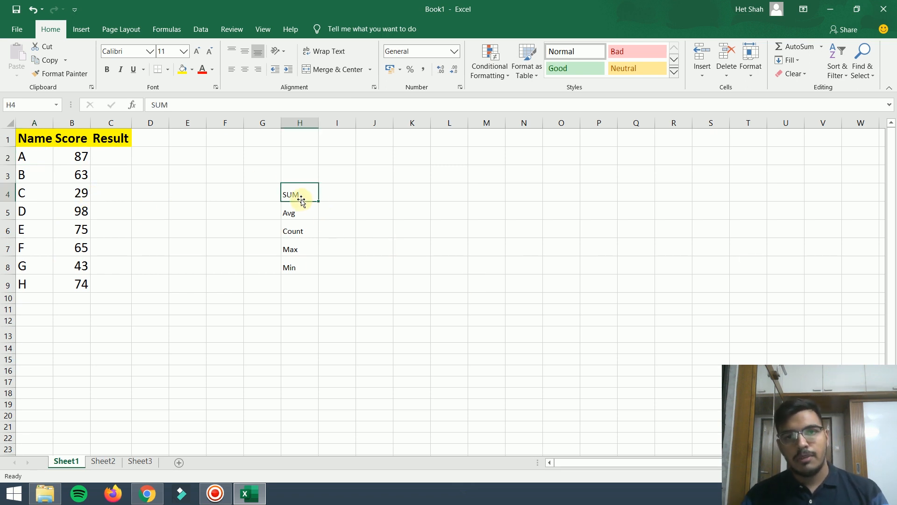
left_click(321, 188)
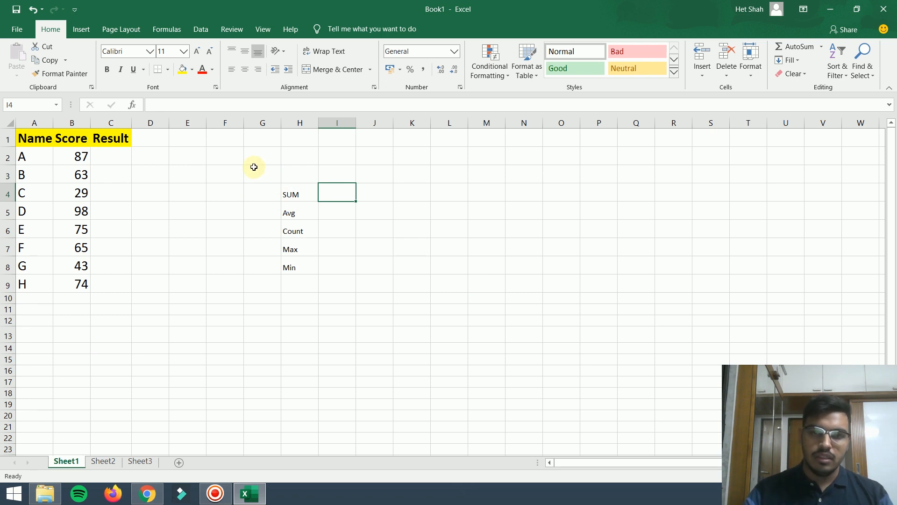
type("=sum")
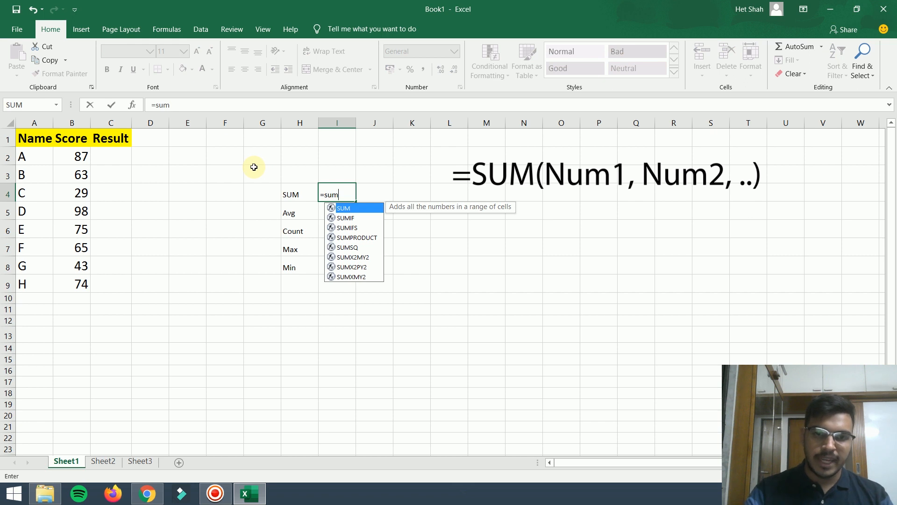
type("(")
left_click_drag(67, 154, 68, 283)
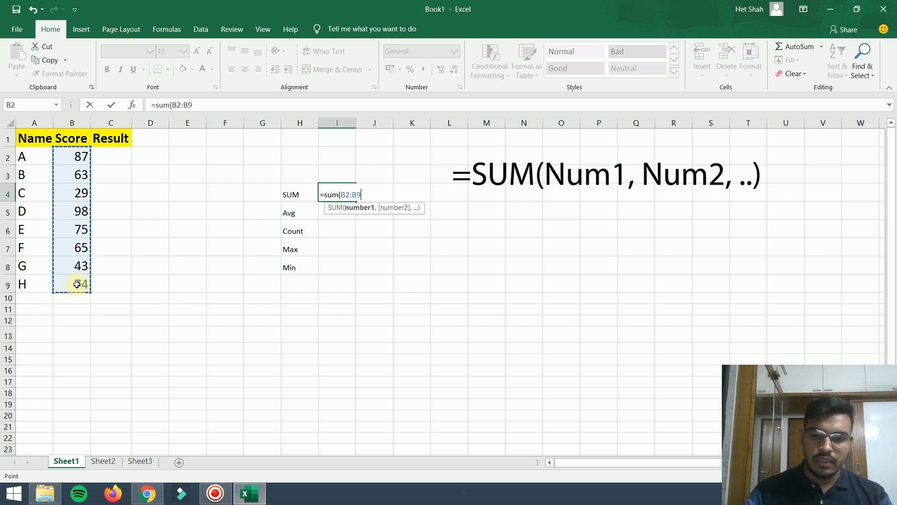
type(")")
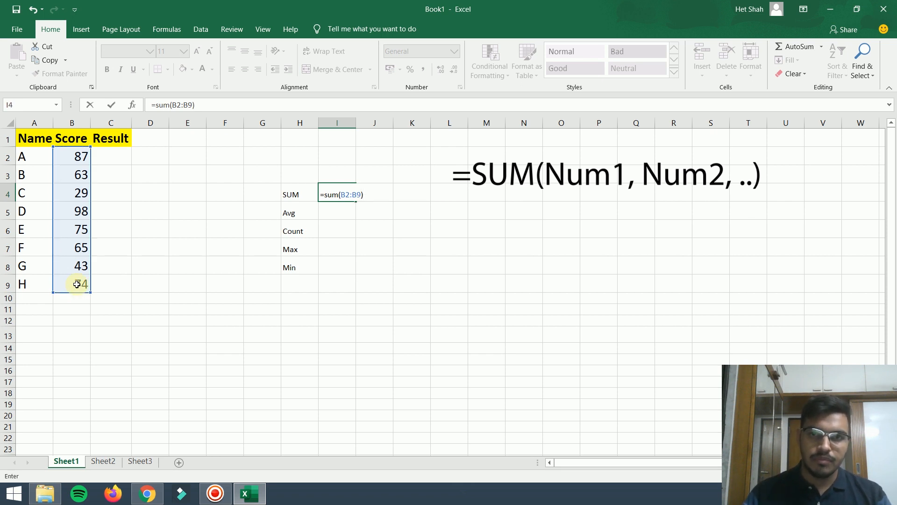
key("Return")
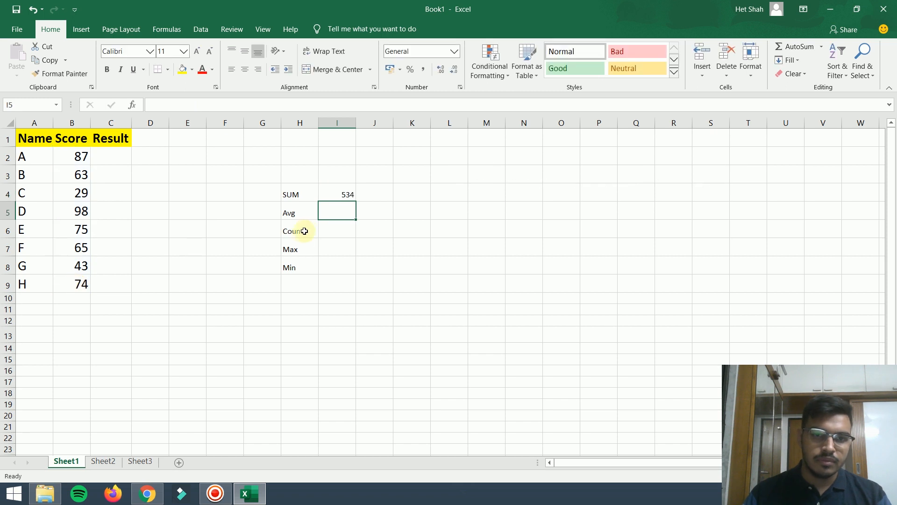
left_click(340, 194)
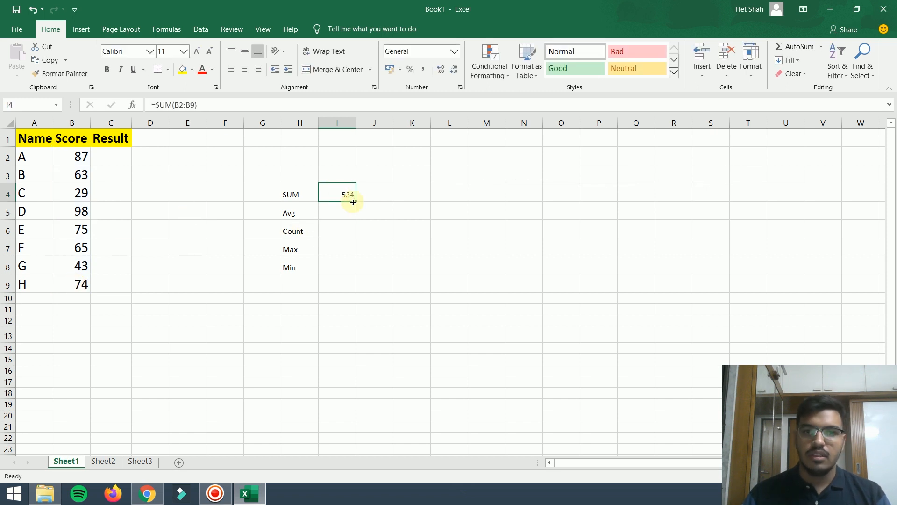
Step: In cell I5 beside the Avg label, calculate the mean of the scores in B2:B9 with the AVERAGE function
left_click(333, 213)
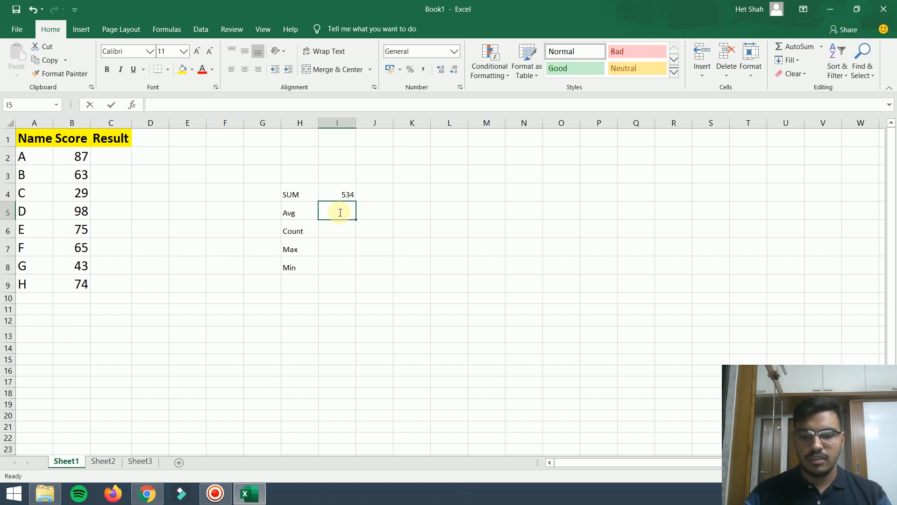
type("=avg")
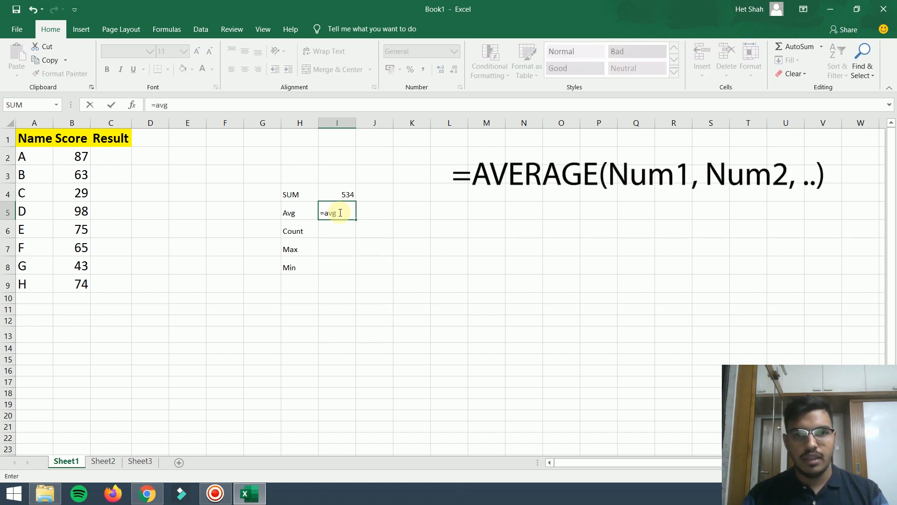
key("BackSpace")
type("e")
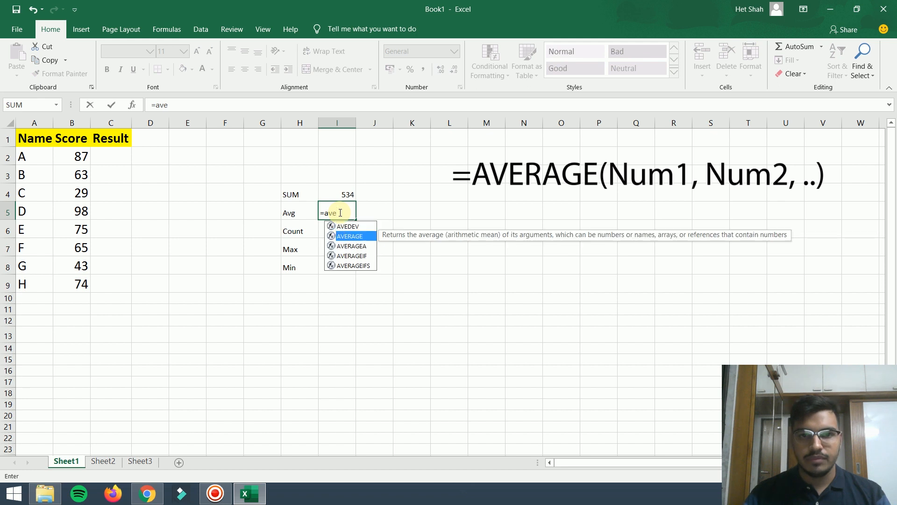
key("Tab")
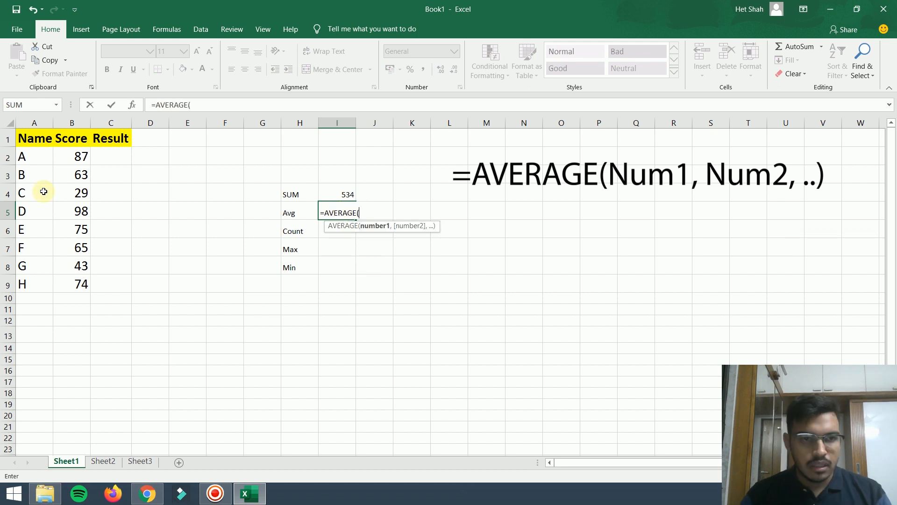
left_click_drag(78, 156, 65, 287)
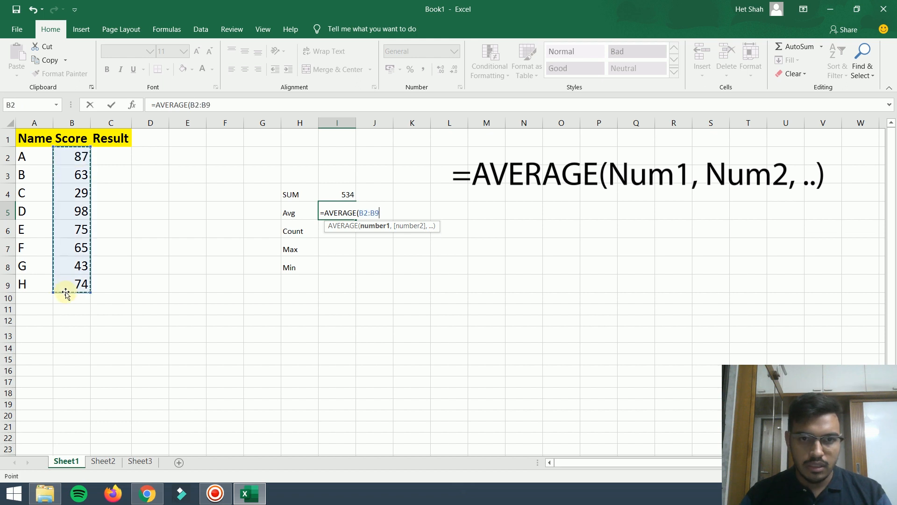
key("Return")
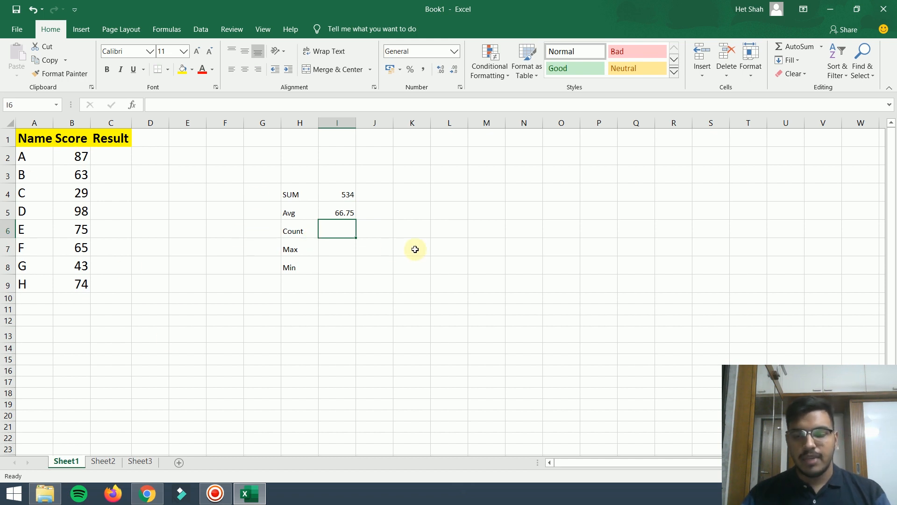
Step: In cell I6 beside the Count label, count the scores in B2:B9 with the COUNT function
type("=count")
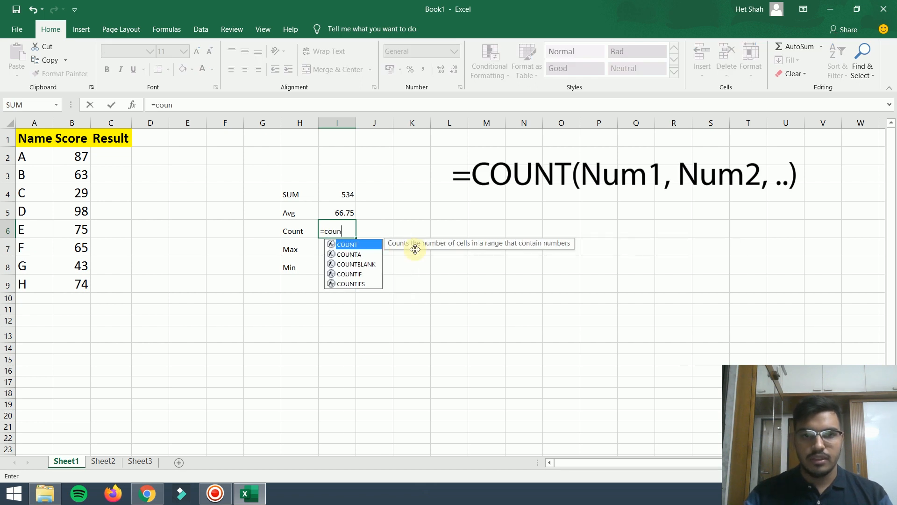
key("Tab")
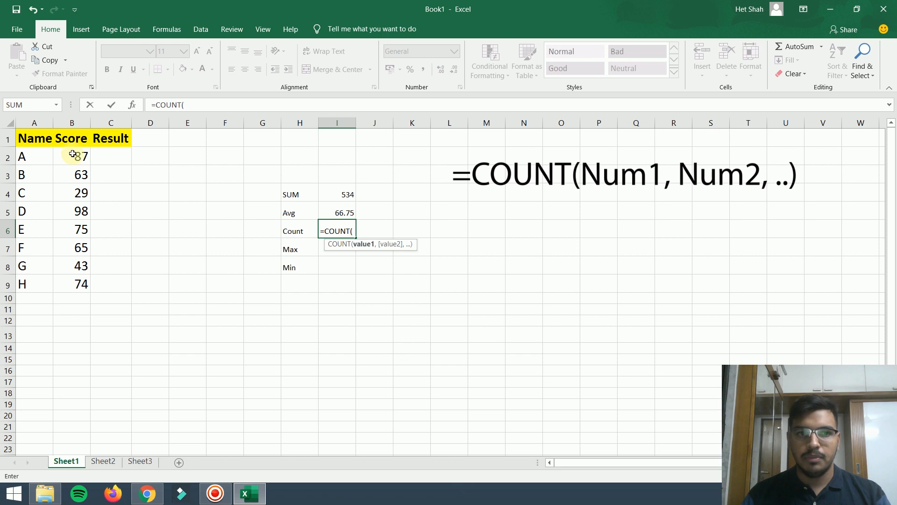
left_click_drag(74, 154, 74, 284)
type(")")
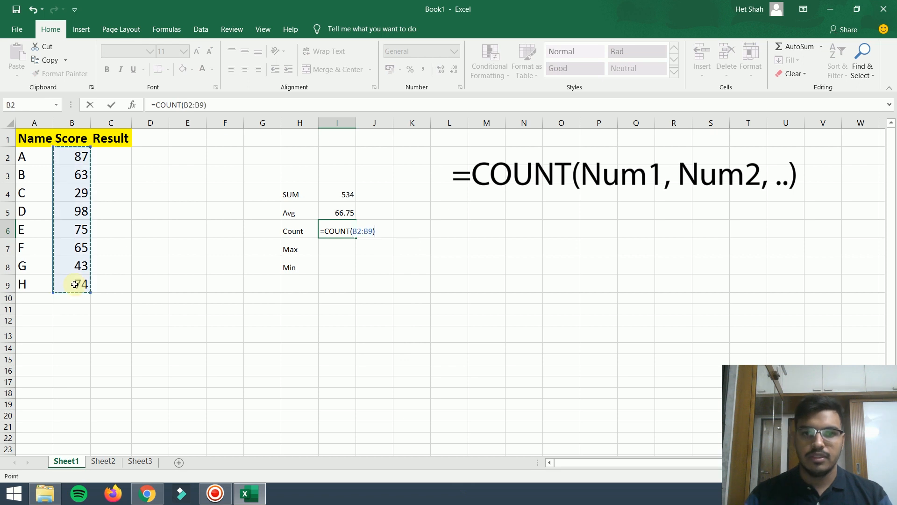
key("Return")
key("Up")
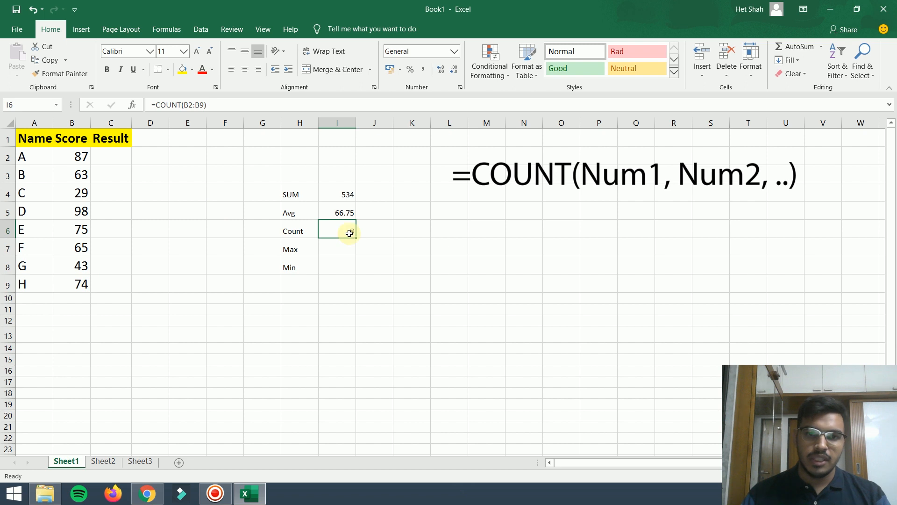
Step: In cell I7 beside the Max label, find the highest score in B2:B9 with the MAX function
key("Down")
type("=")
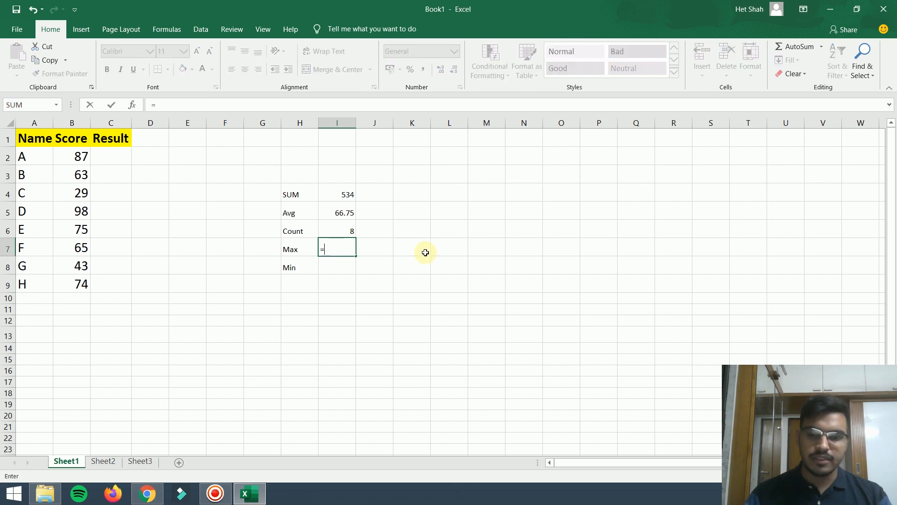
type("max(")
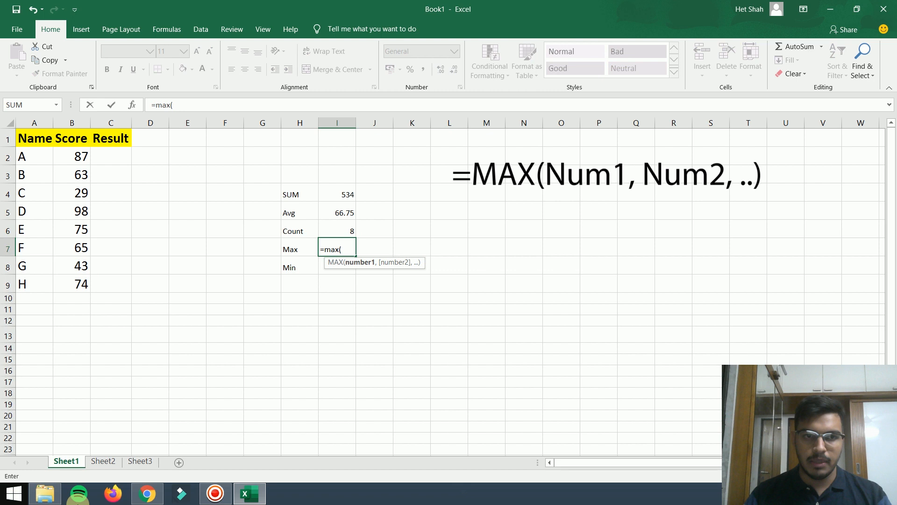
left_click_drag(75, 157, 76, 289)
key("Return")
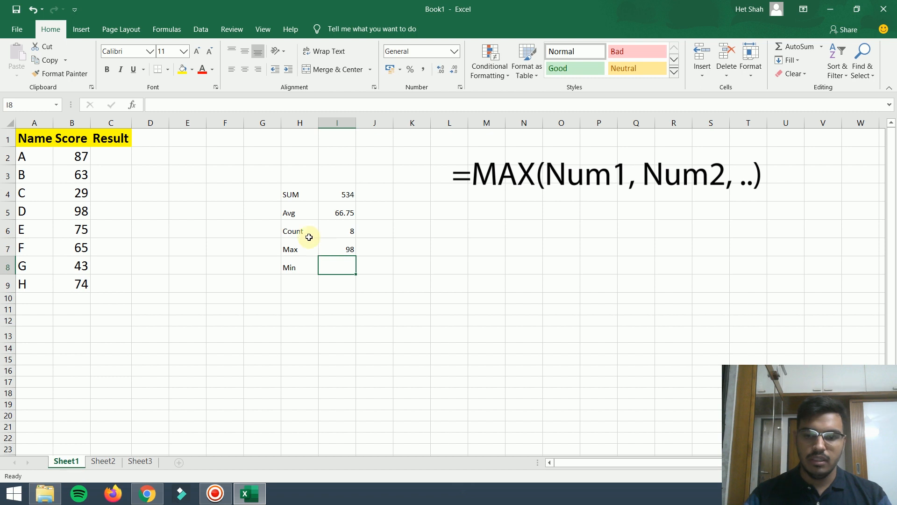
Step: In cell I8 beside the Min label, find the lowest score in B2:B9 with the MIN function
type("=min(")
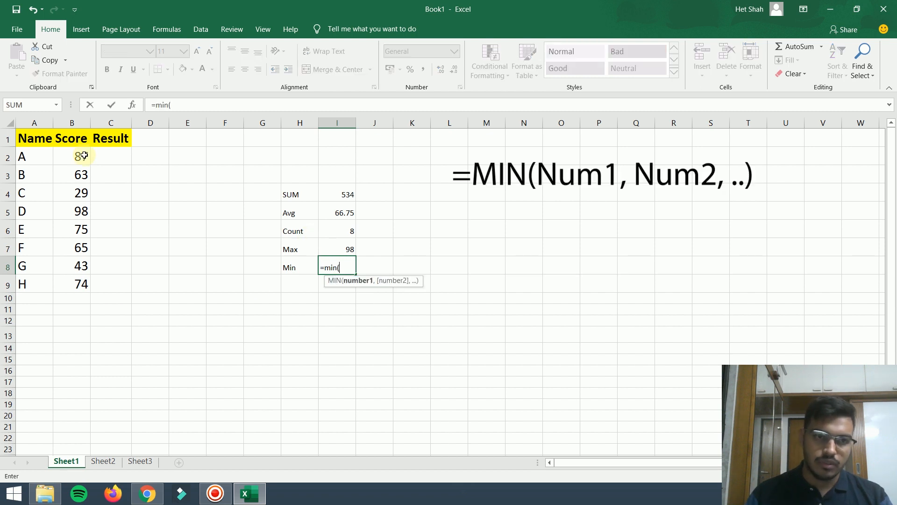
left_click_drag(77, 156, 56, 280)
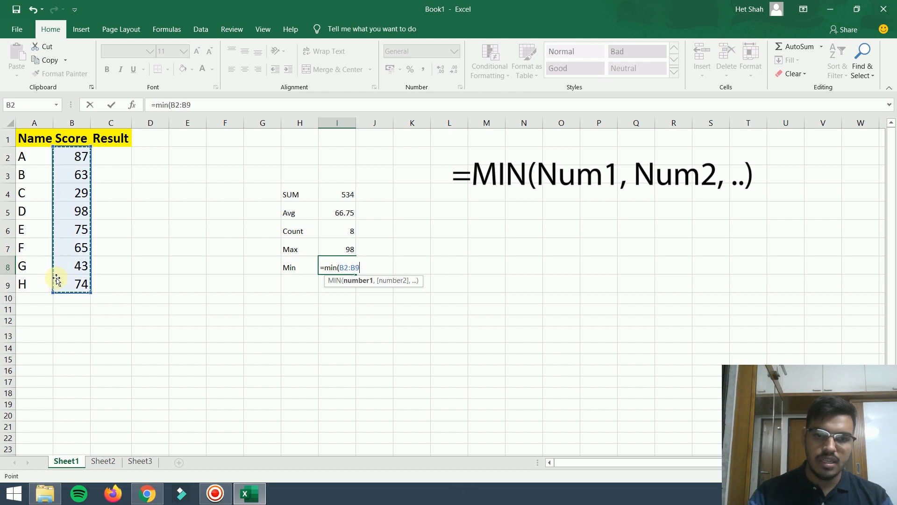
type(")")
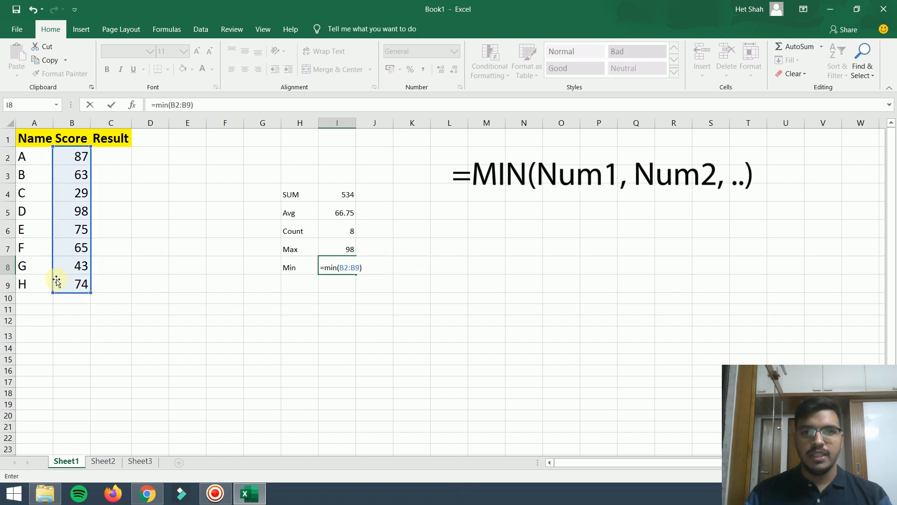
key("Return")
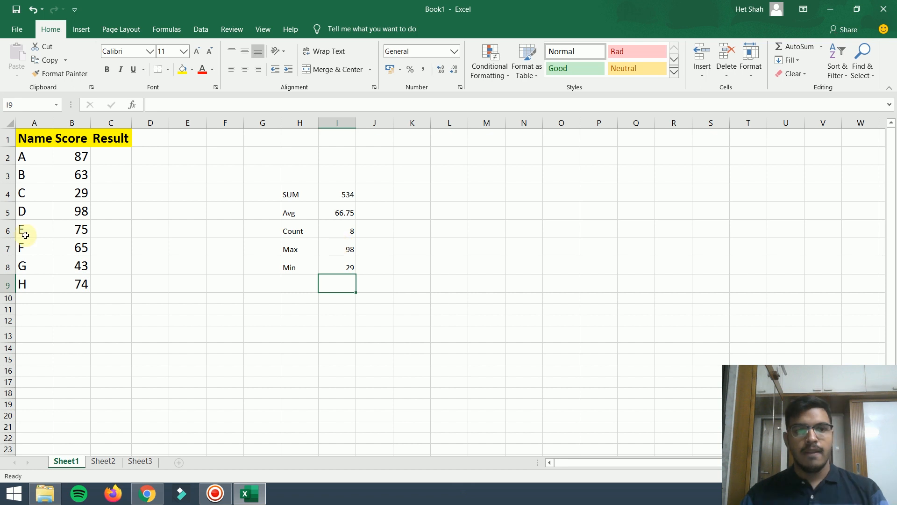
Step: In Result cell C2, enter an IF formula that returns "Pass" when B2 is greater than 33 and "Fail" otherwise
left_click(109, 160)
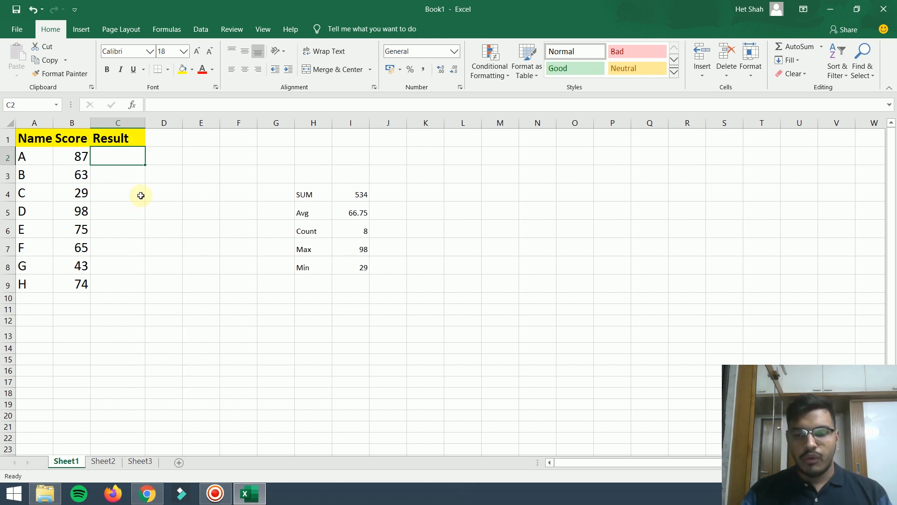
type("=if(")
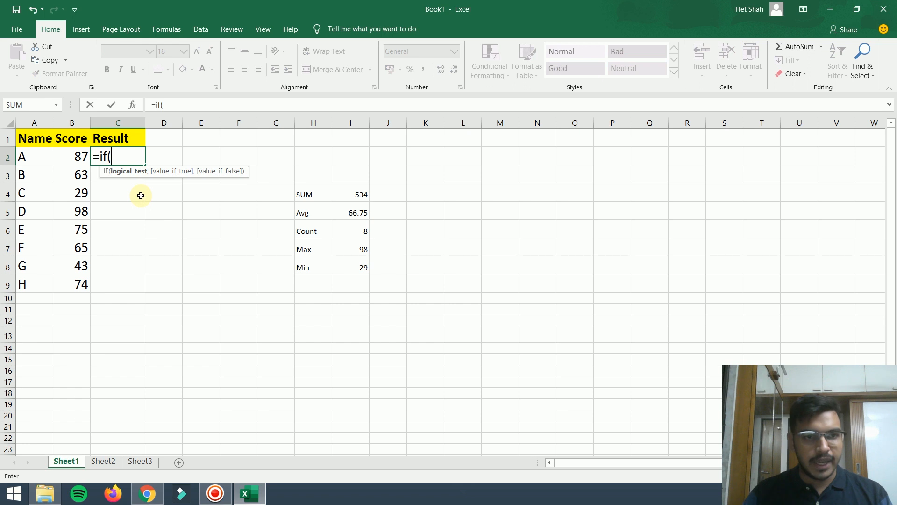
left_click(60, 161)
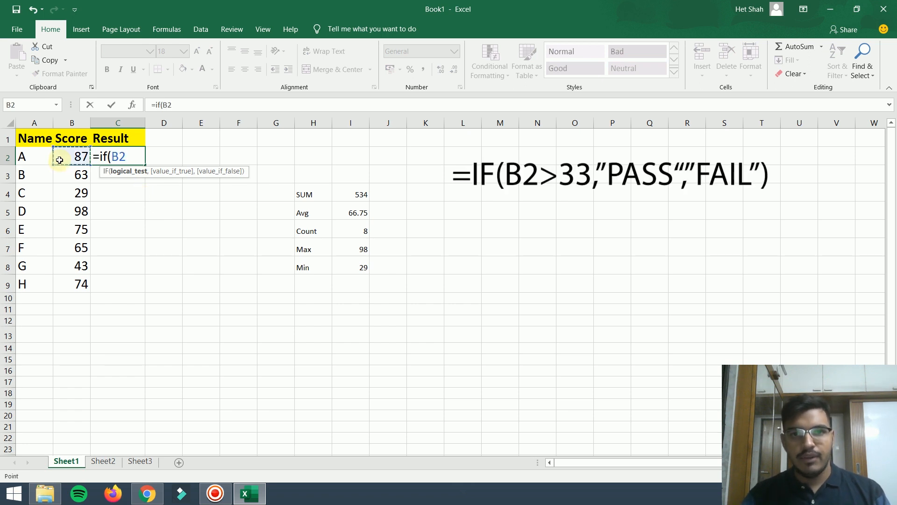
type(">")
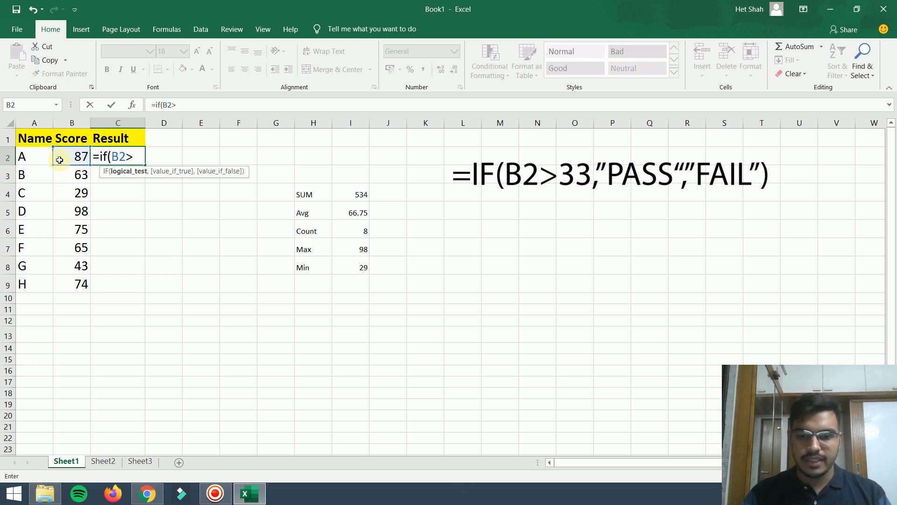
type("33,\"")
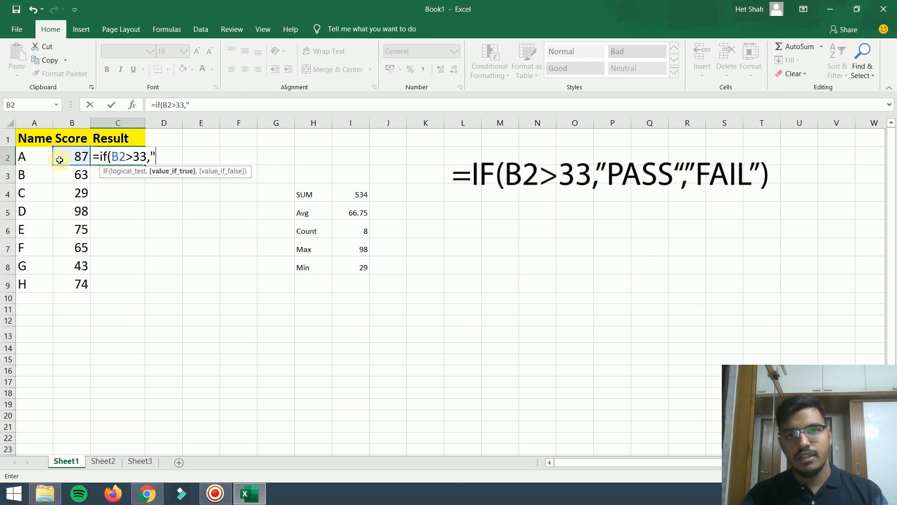
type("Pass")
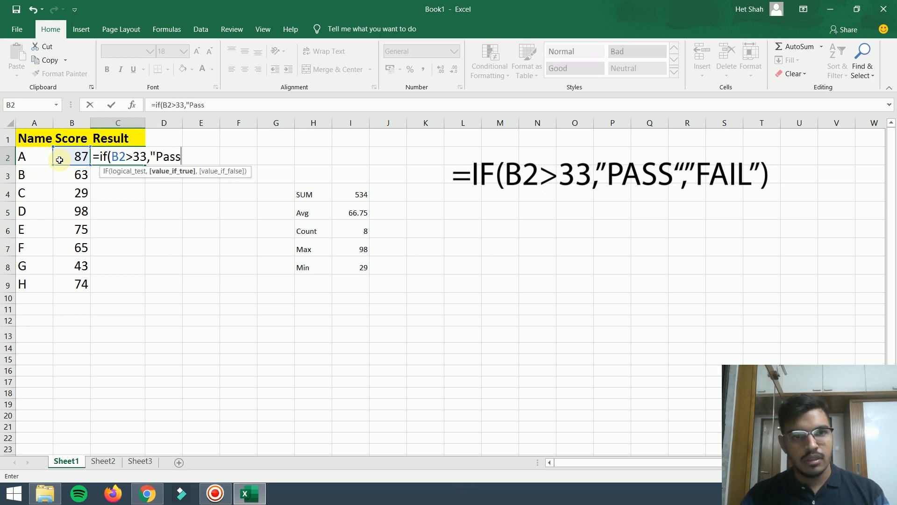
type("\",")
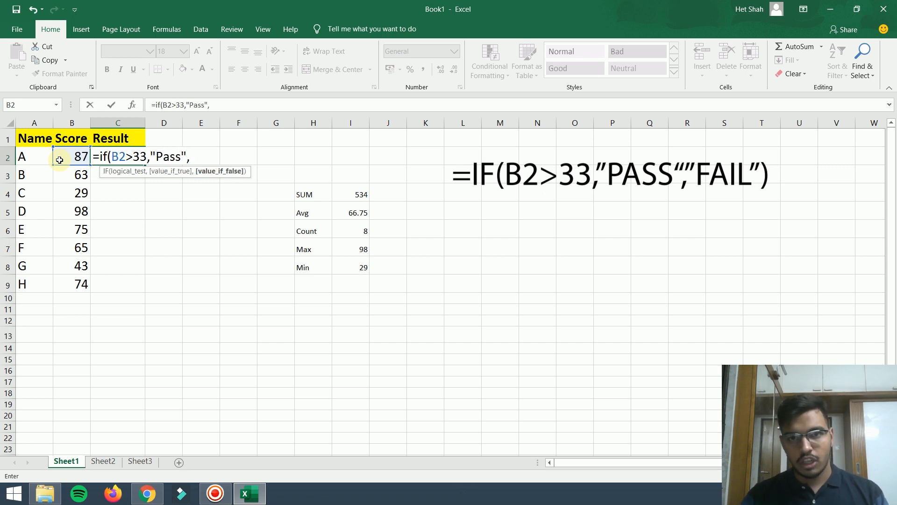
type("\"F")
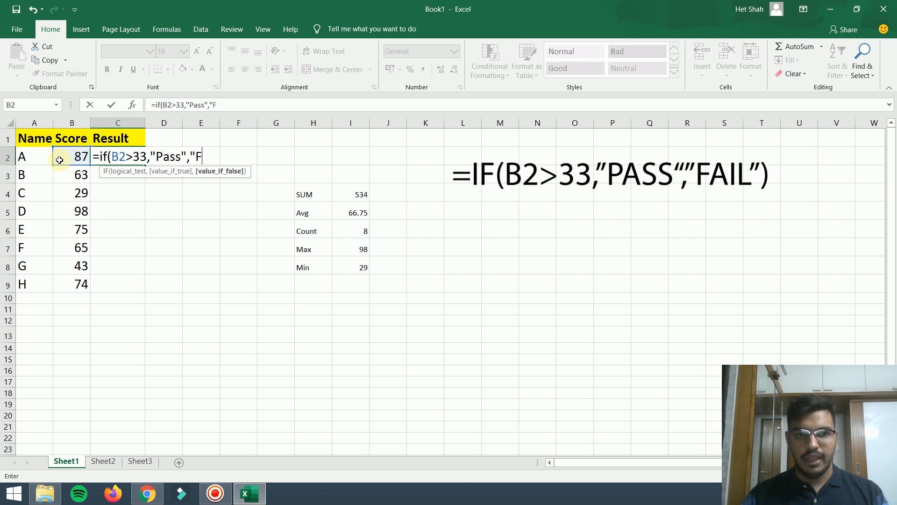
type("ail\")")
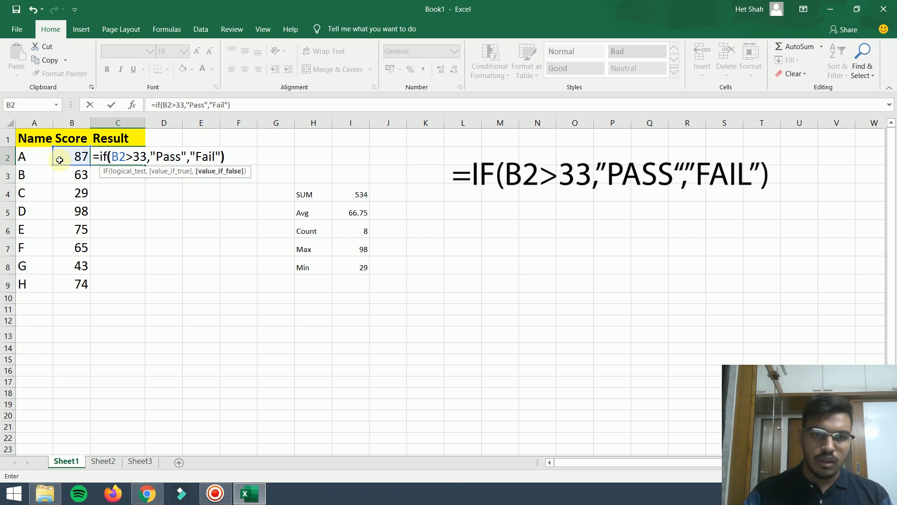
key("Return")
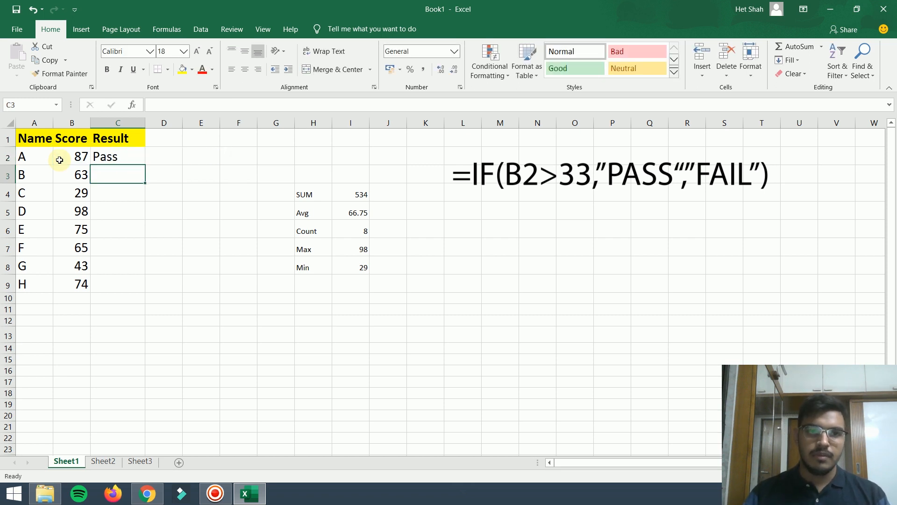
Step: Fill the pass/fail IF formula from C2 down through C9 for the remaining scores
key("Up")
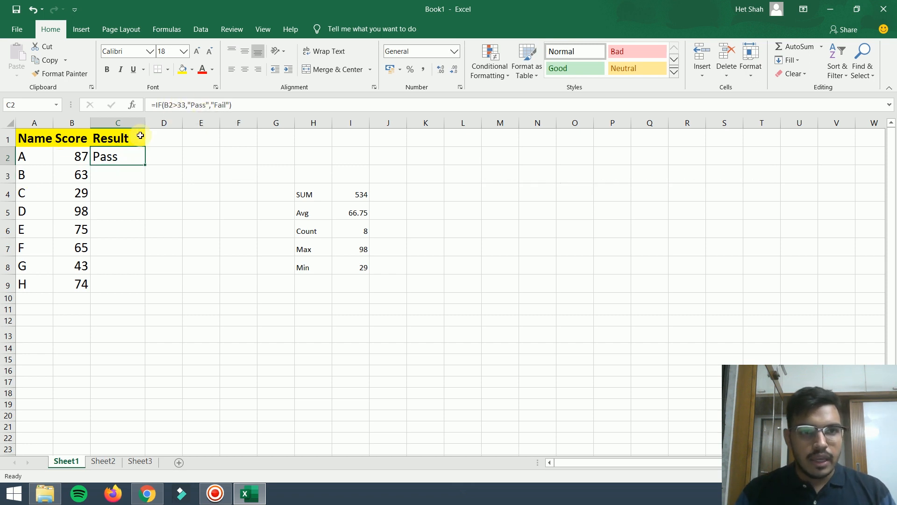
left_click(75, 155)
left_click(110, 156)
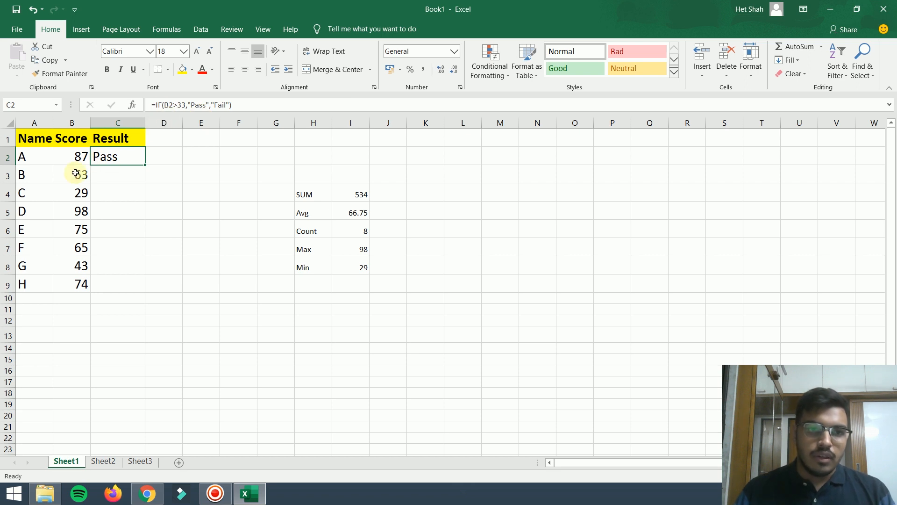
left_click_drag(145, 165, 142, 298)
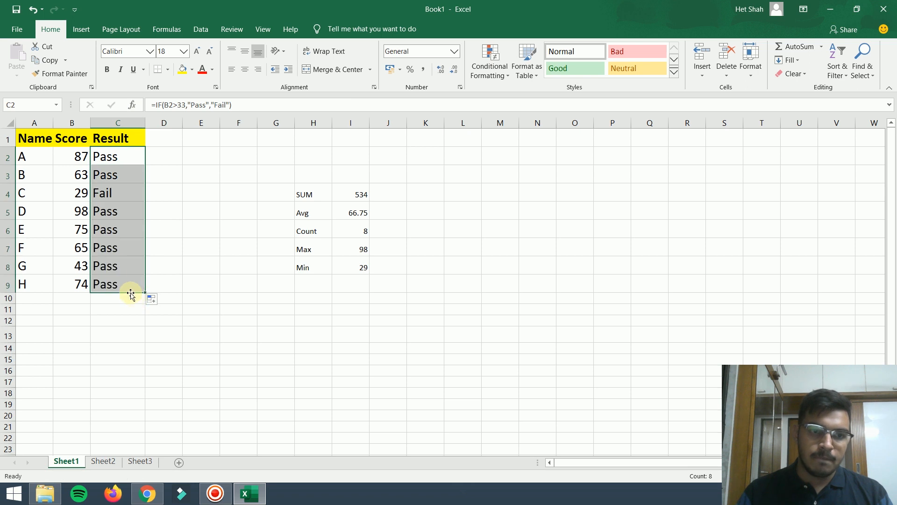
left_click(111, 260)
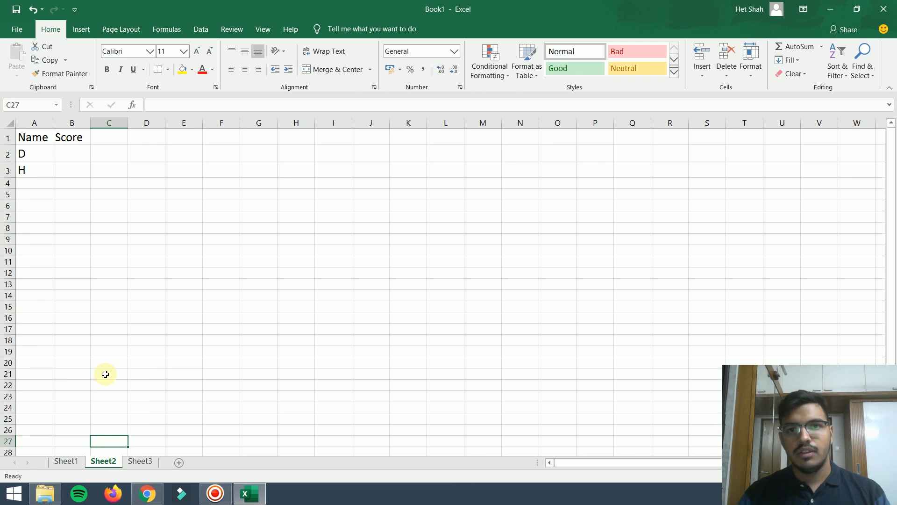
Step: Compare the names listed on Sheet2 with the score table on Sheet1, examining the row for name D
left_click(65, 464)
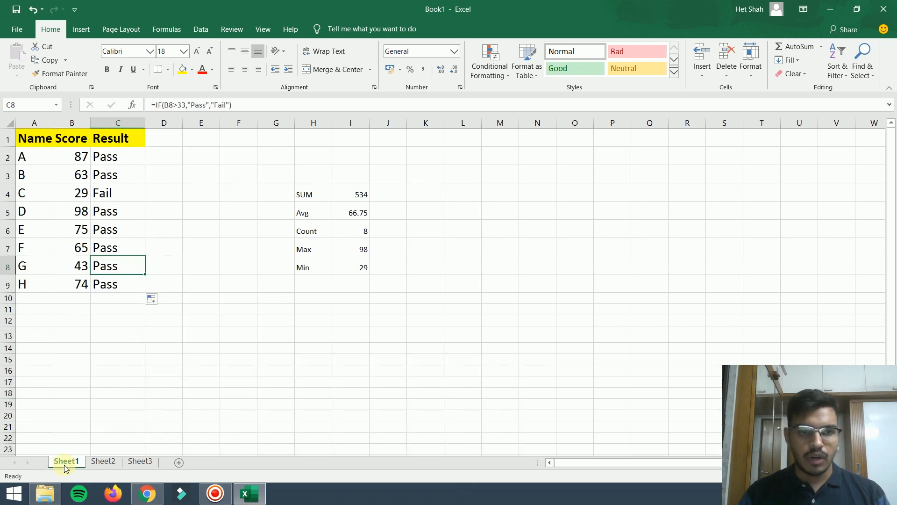
left_click(103, 462)
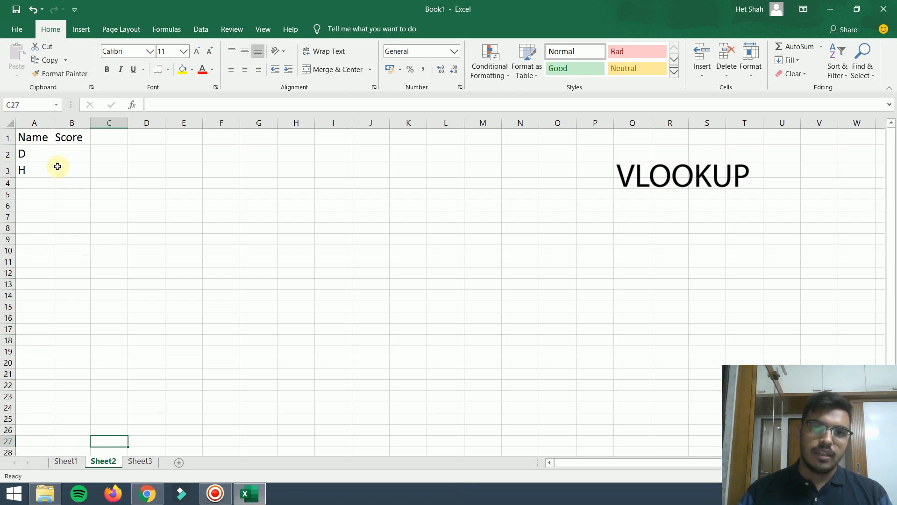
left_click(37, 159)
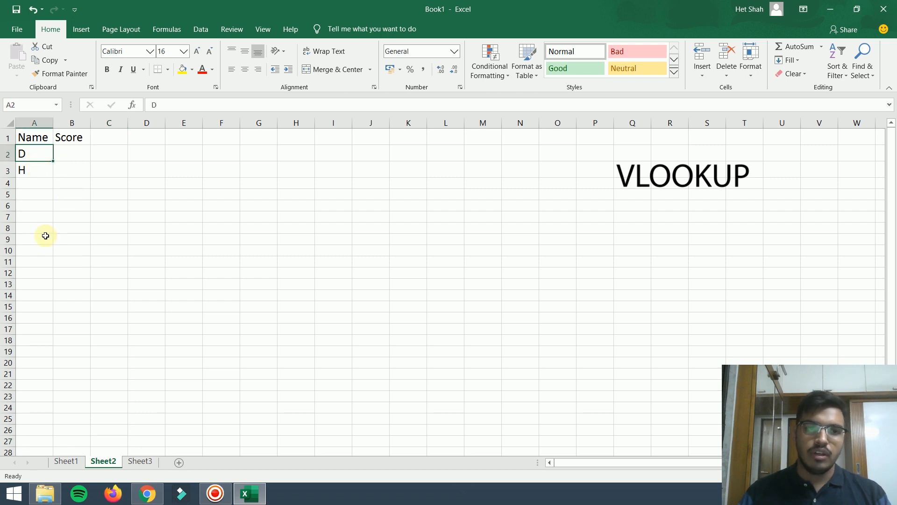
left_click(74, 462)
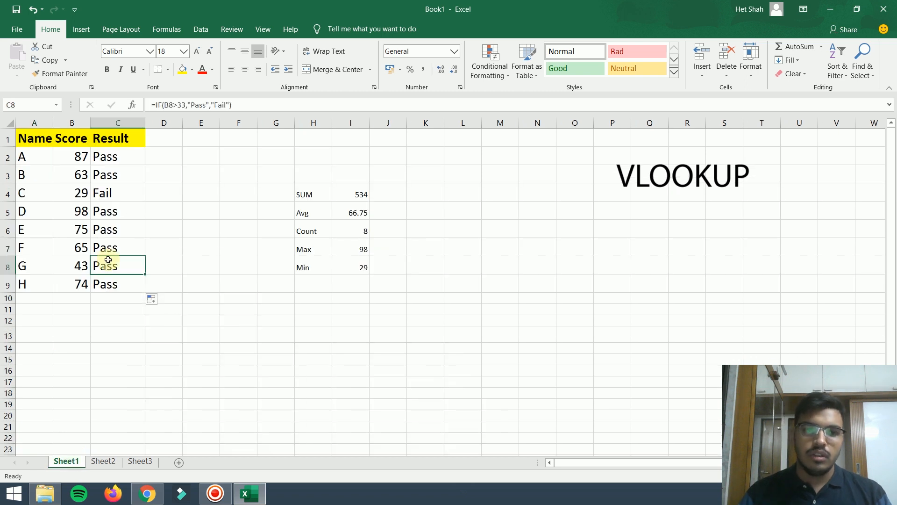
left_click(185, 208)
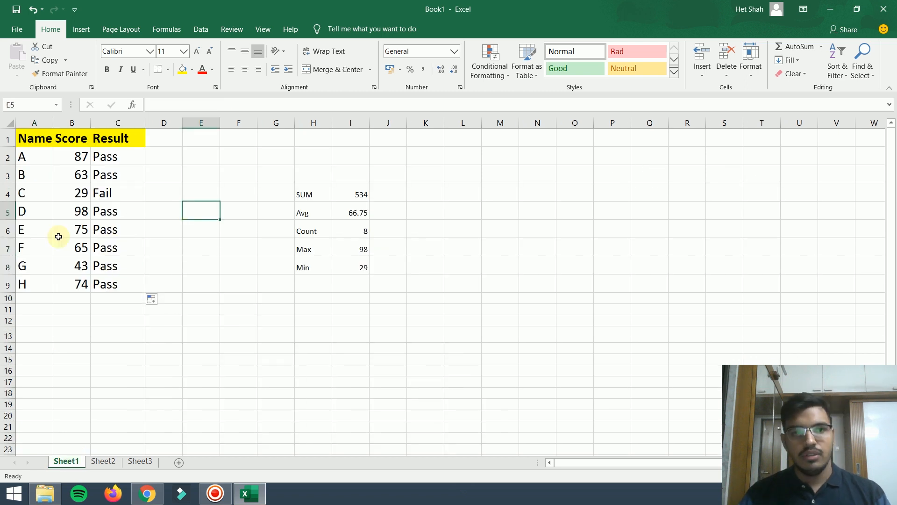
left_click(27, 210)
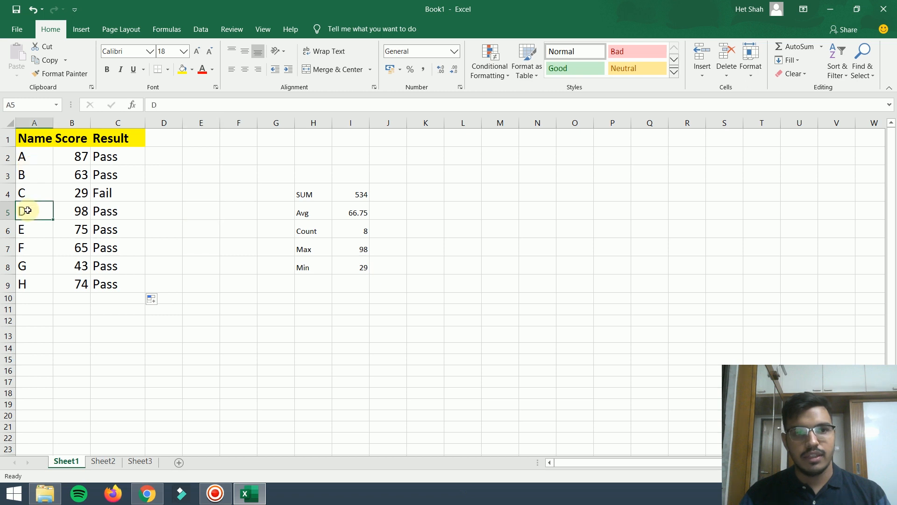
left_click(79, 209)
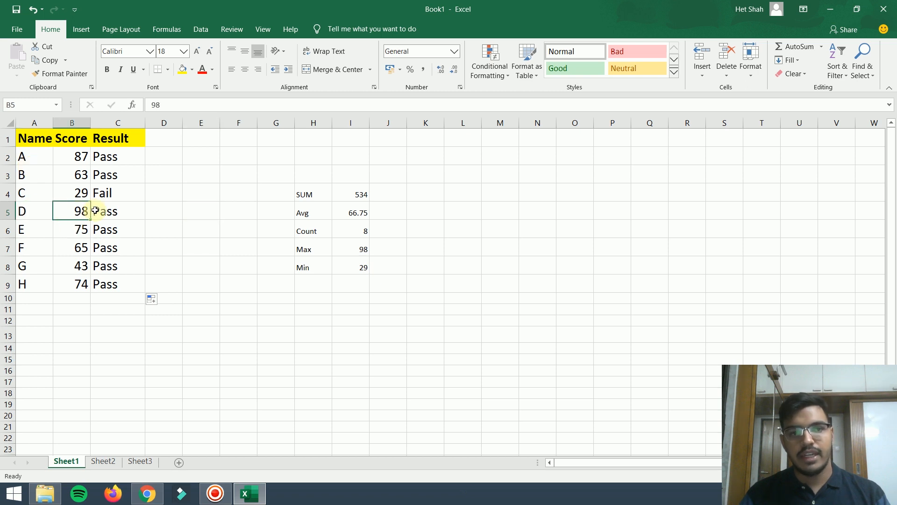
left_click(100, 461)
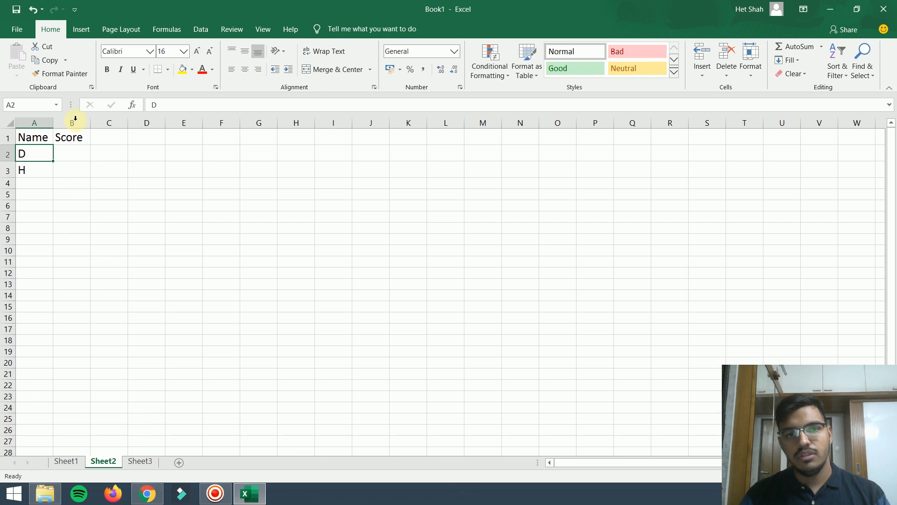
left_click(63, 462)
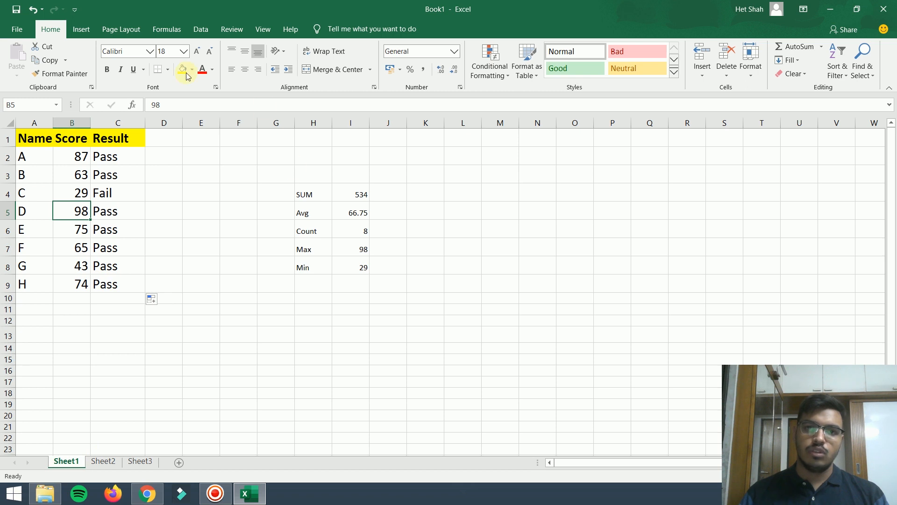
Step: In Sheet2 cell B2, enter a VLOOKUP formula that looks up A2 in Sheet1 columns A:C with column index 2 and match type 1
left_click(113, 461)
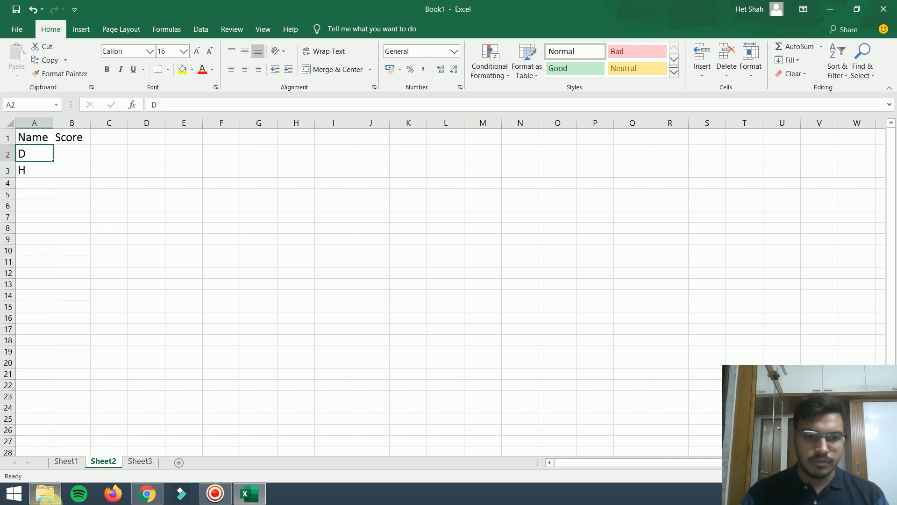
left_click(82, 158)
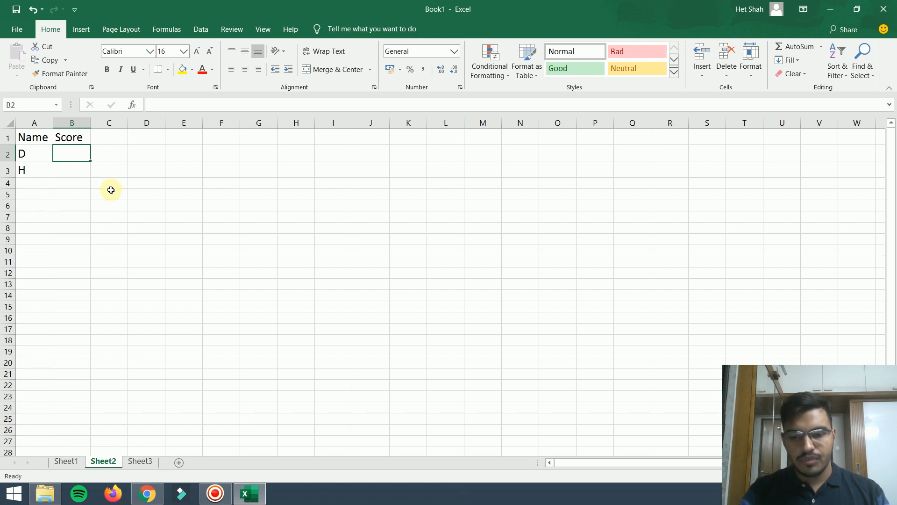
key("BackSpace")
type("=vlo")
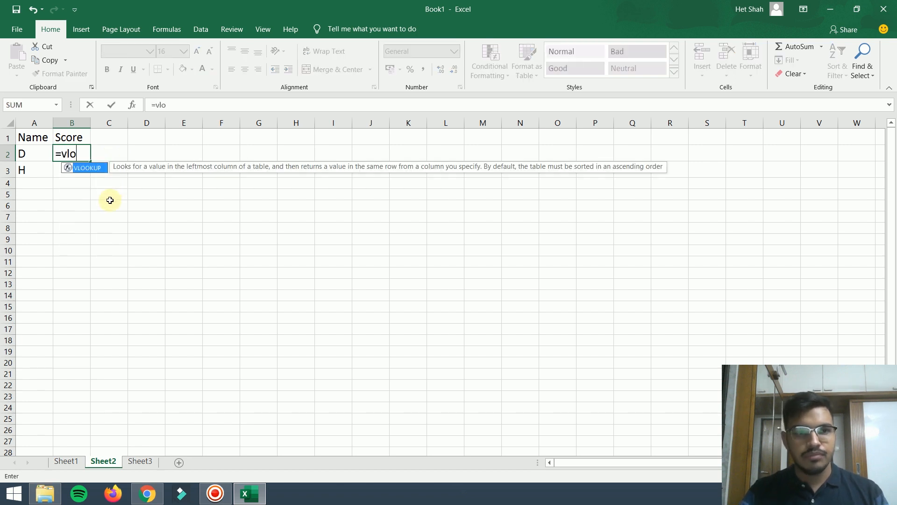
key("Tab")
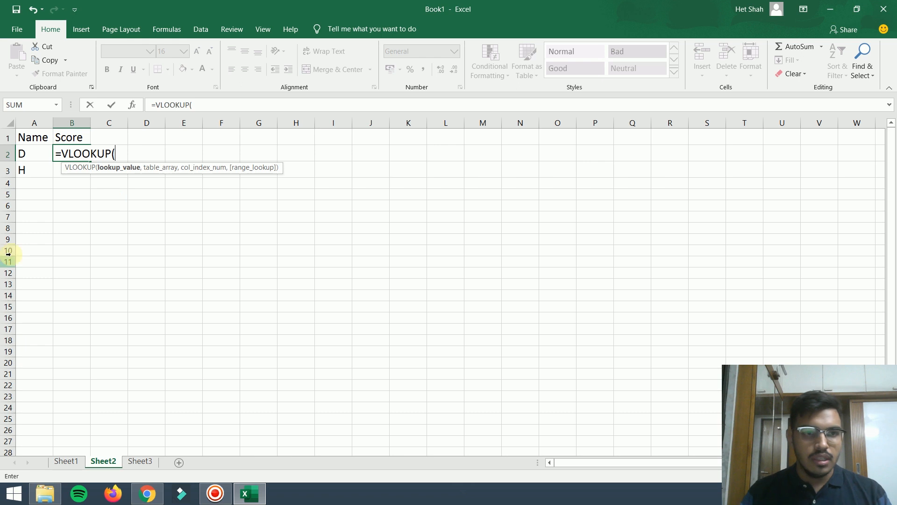
left_click(28, 151)
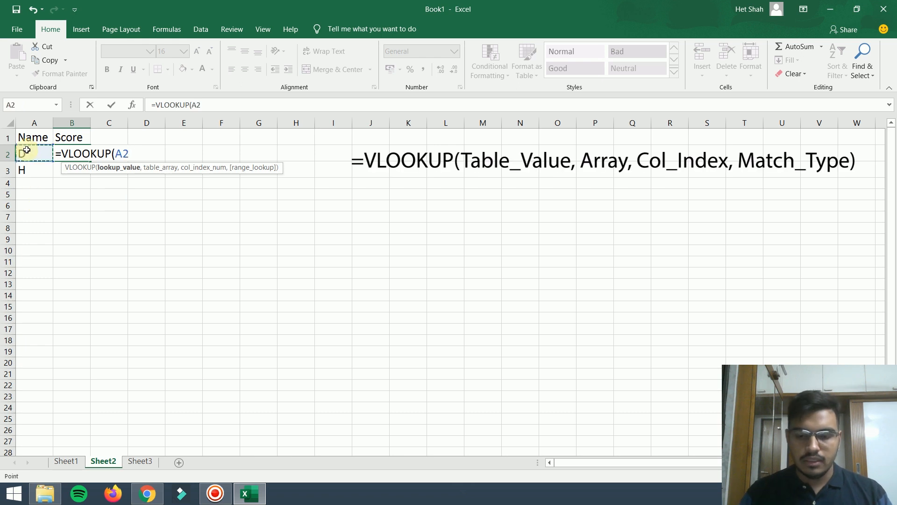
type(",")
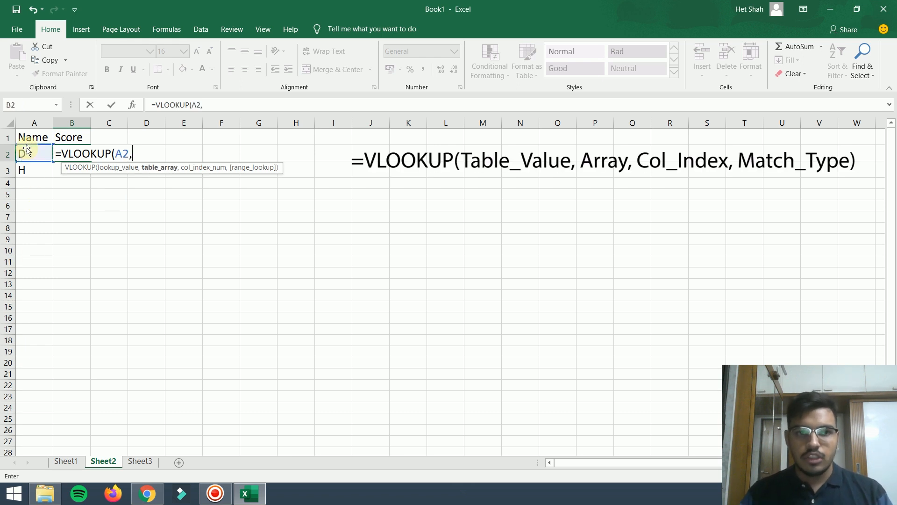
left_click(66, 461)
left_click(42, 120)
left_click_drag(42, 120, 129, 117)
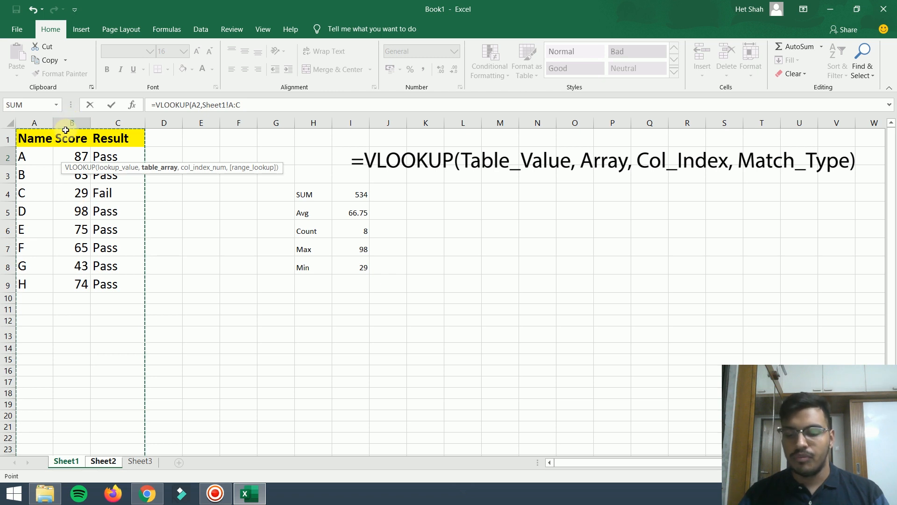
type(",")
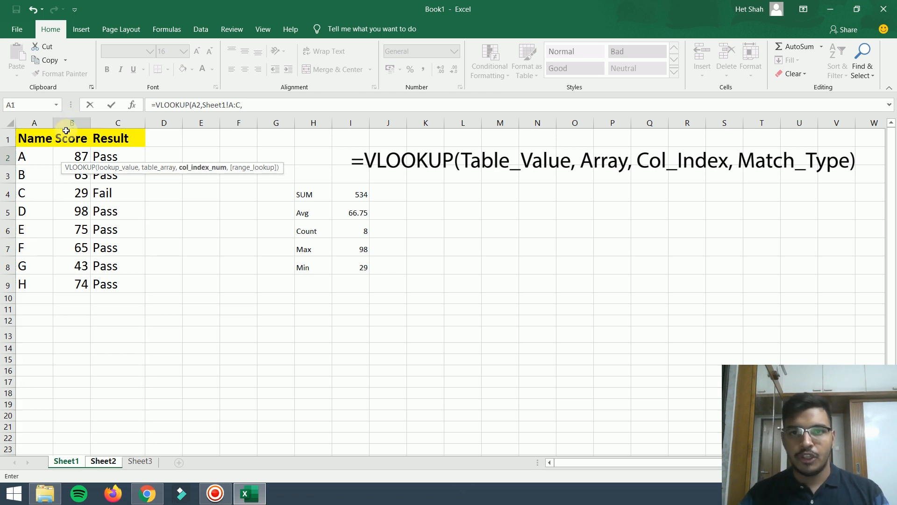
type("2,1")
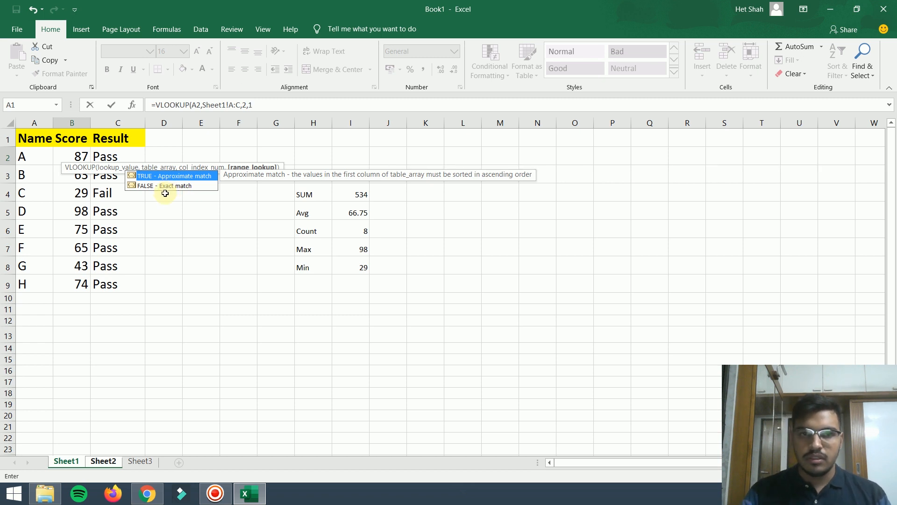
type(")")
key("Return")
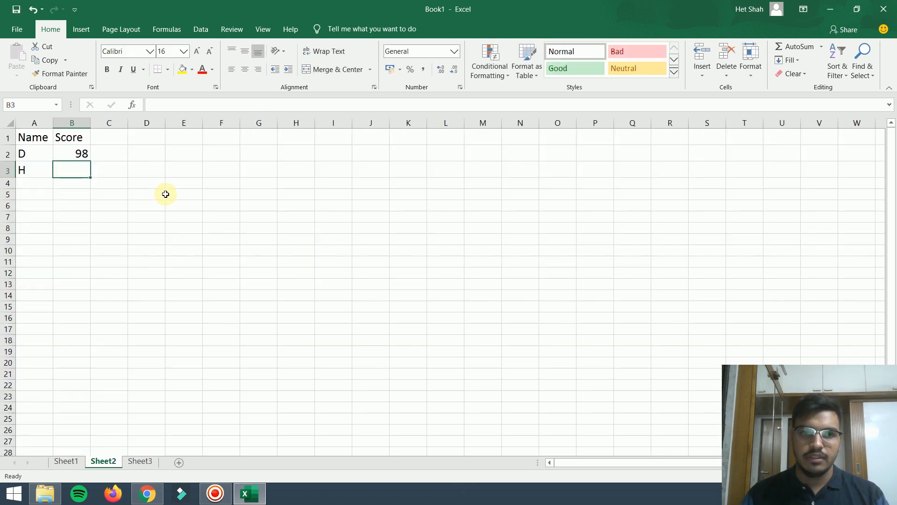
Step: Fill the VLOOKUP formula down to B3 on Sheet2 and check both scores against the Sheet1 table
left_click(80, 156)
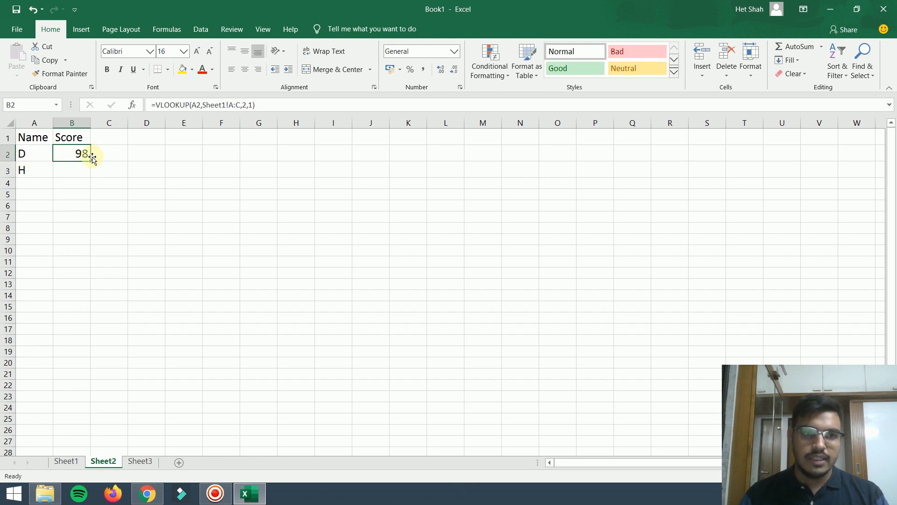
left_click_drag(89, 161, 86, 176)
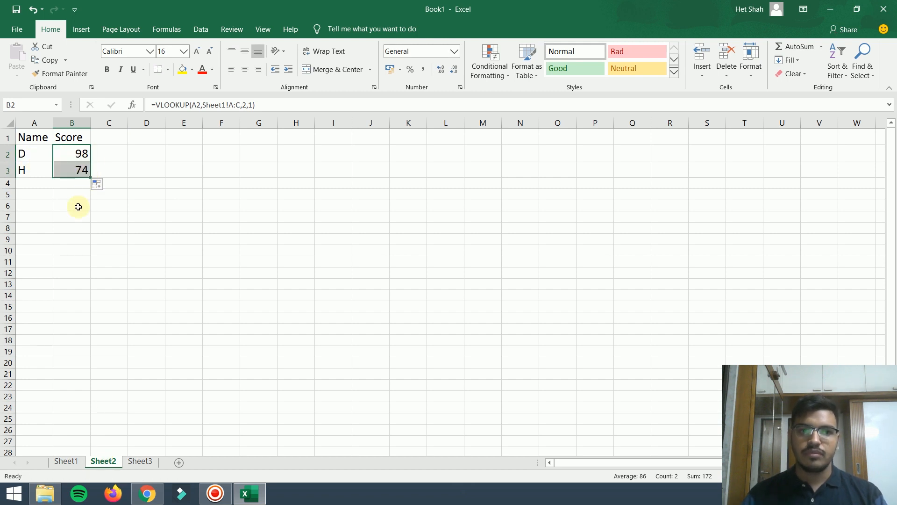
left_click(66, 461)
left_click(70, 229)
left_click(47, 212)
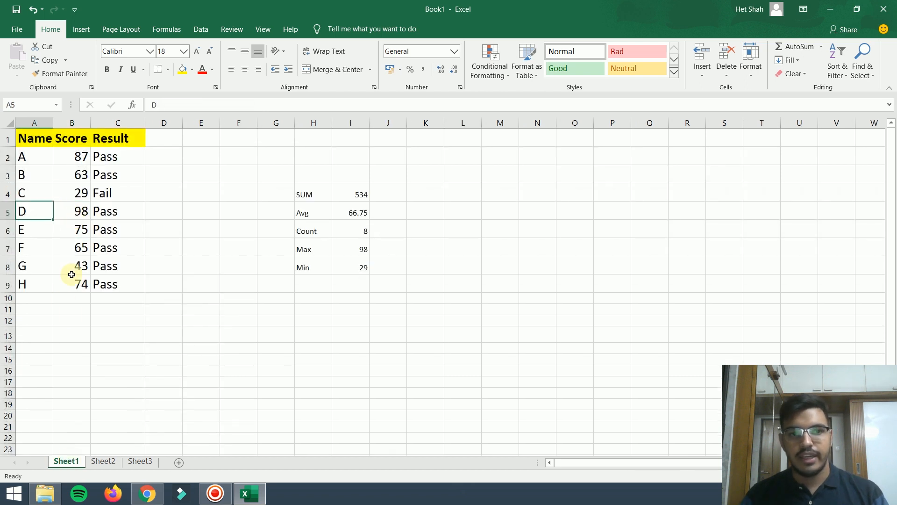
left_click(77, 293)
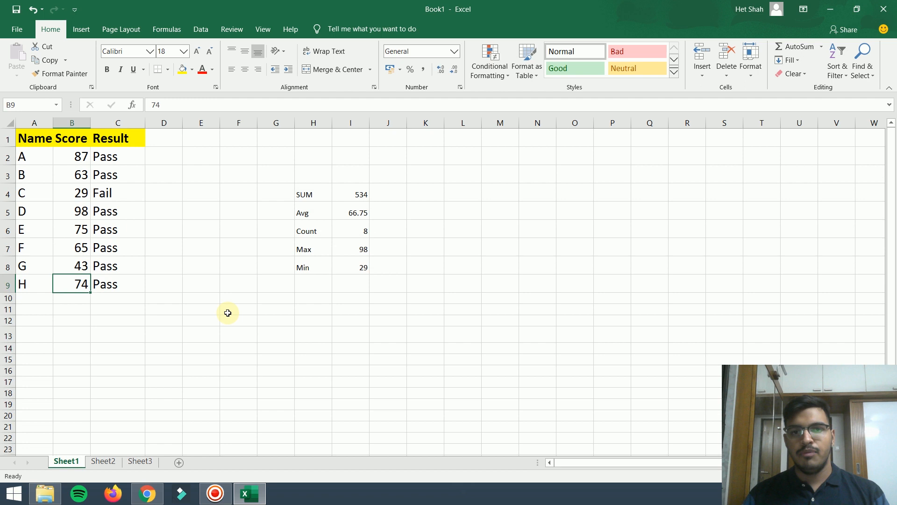
left_click(104, 461)
left_click(67, 461)
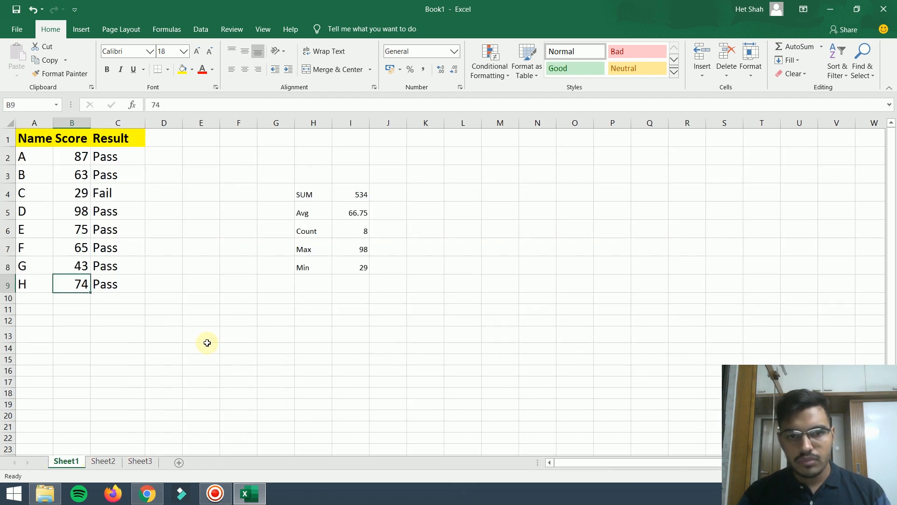
Step: In Sheet1 cell F12, enter a COUNTIF formula that counts the values in column B that are >=80
left_click(217, 320)
left_click(241, 320)
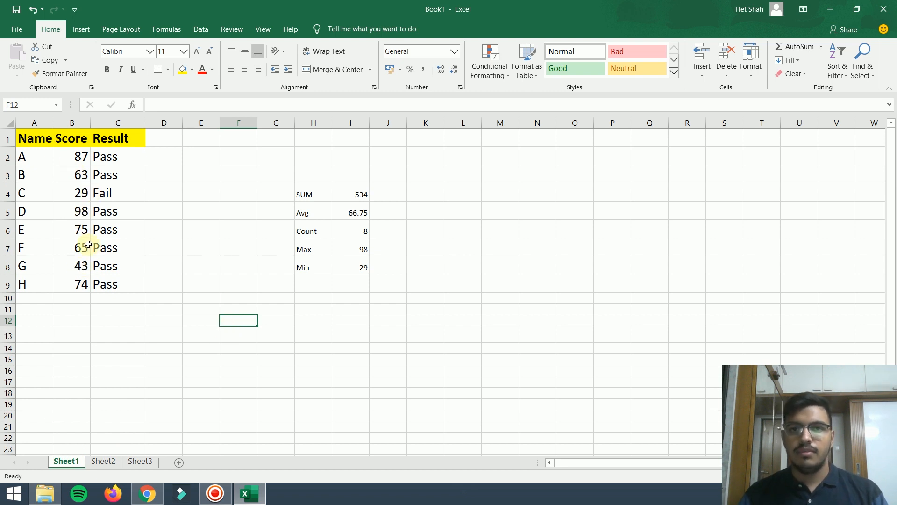
type("=")
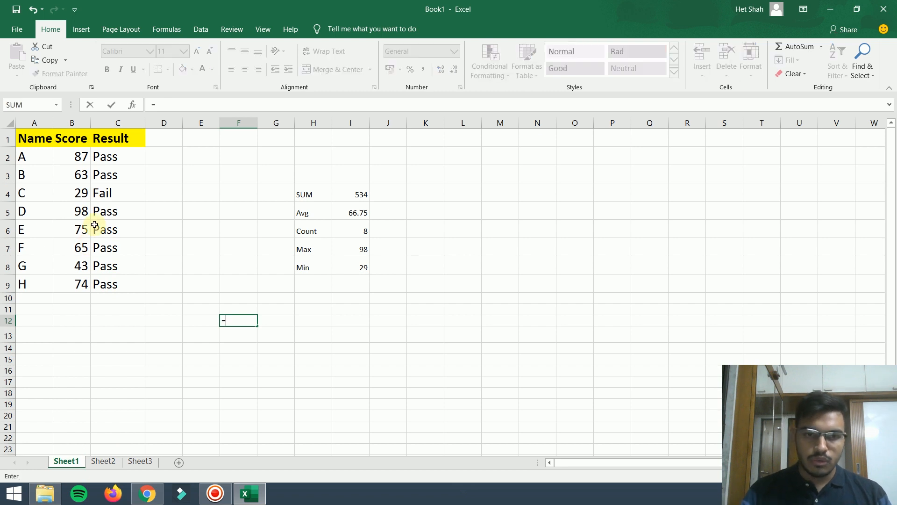
type("counrt")
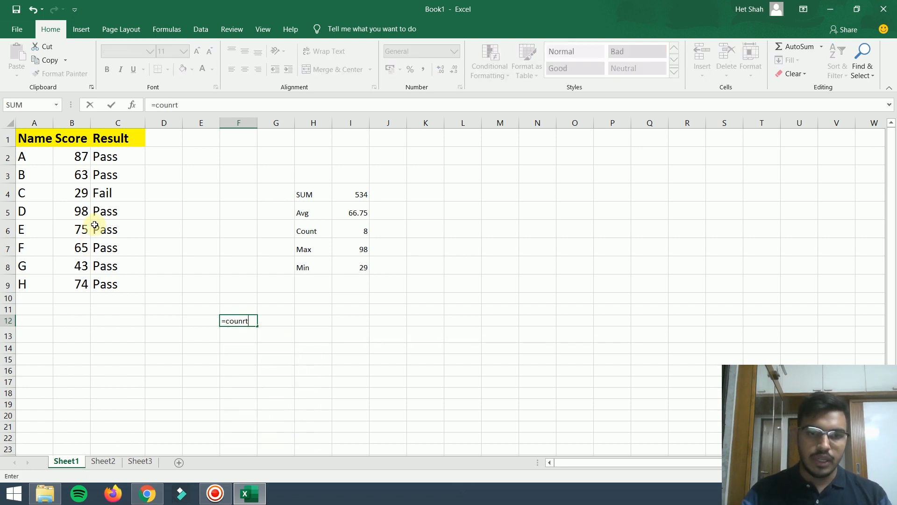
key("BackSpace")
key("BackSpace")
type("tif(")
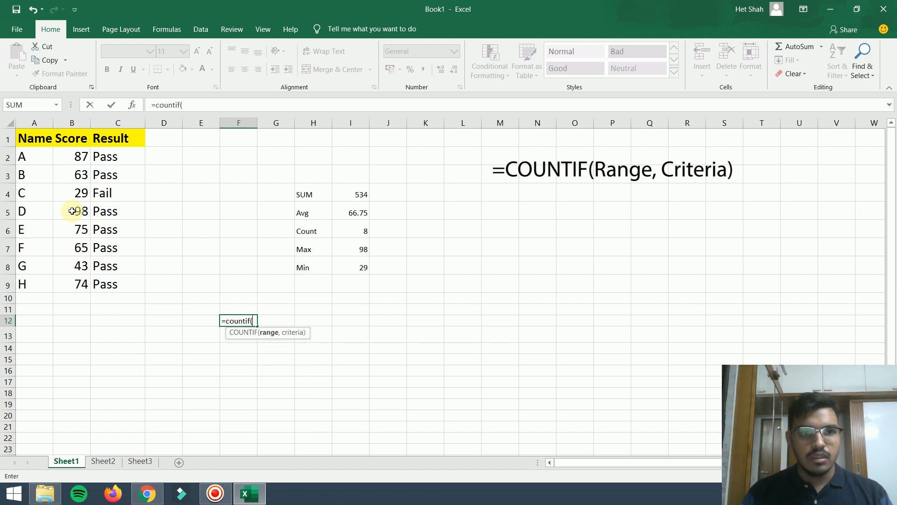
left_click(68, 121)
type(",\">")
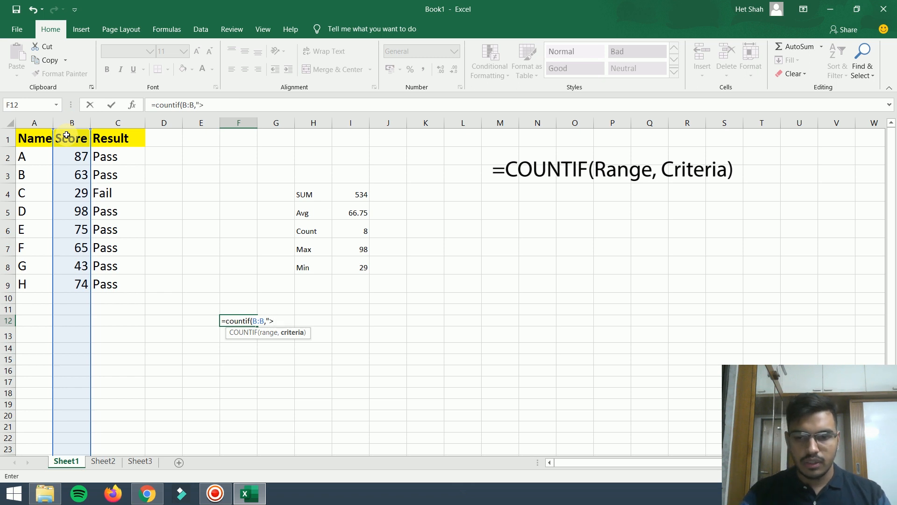
type("=80")
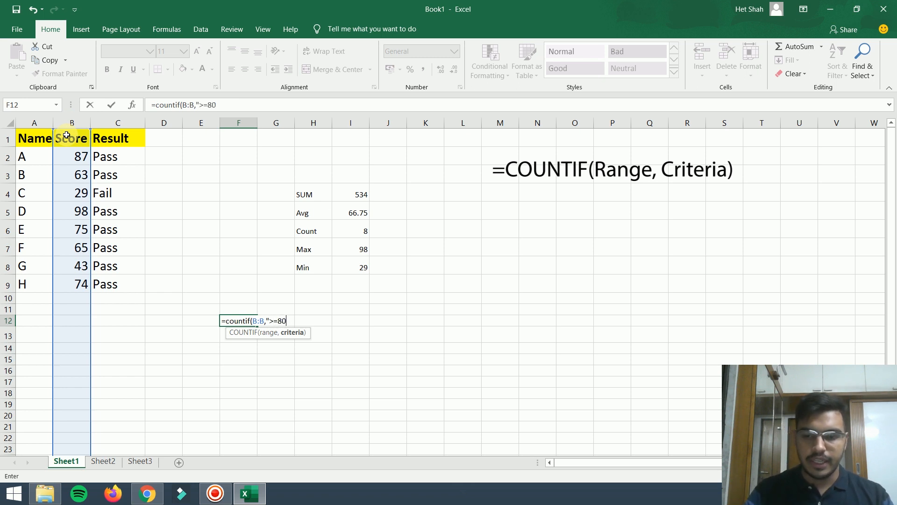
type("\")")
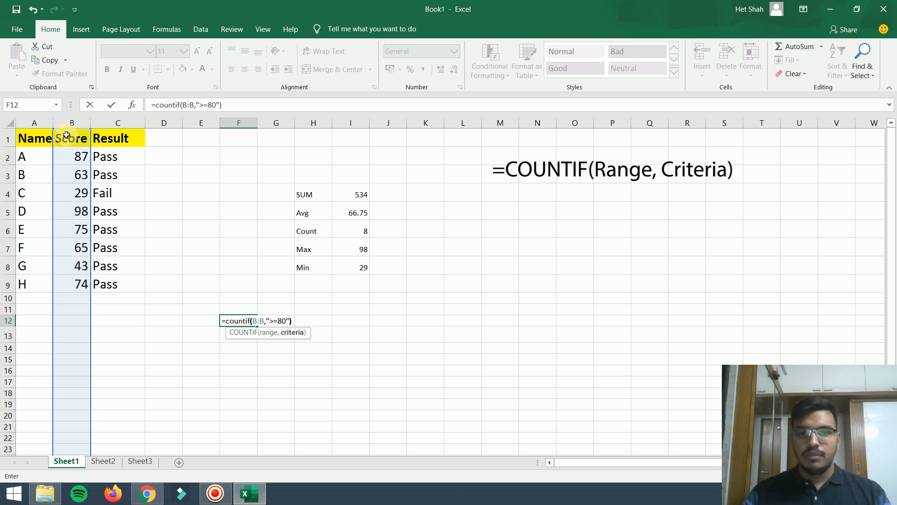
key("Return")
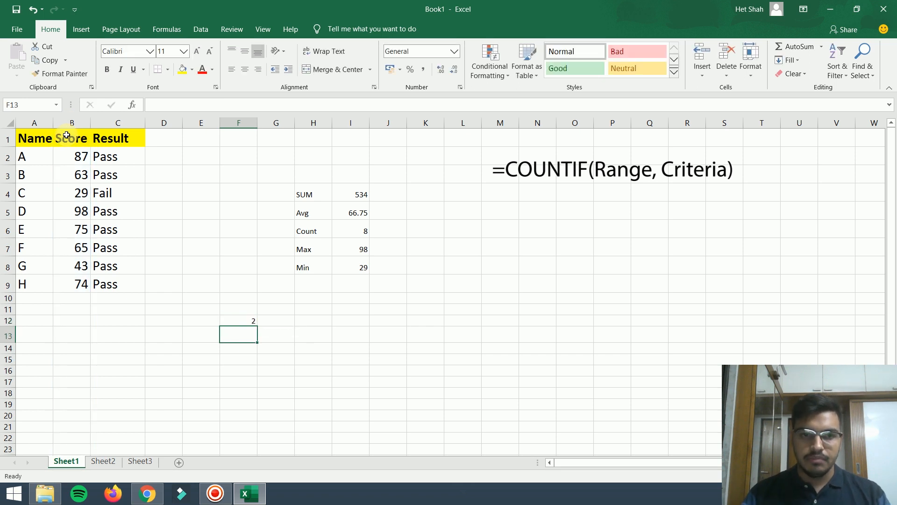
key("Up")
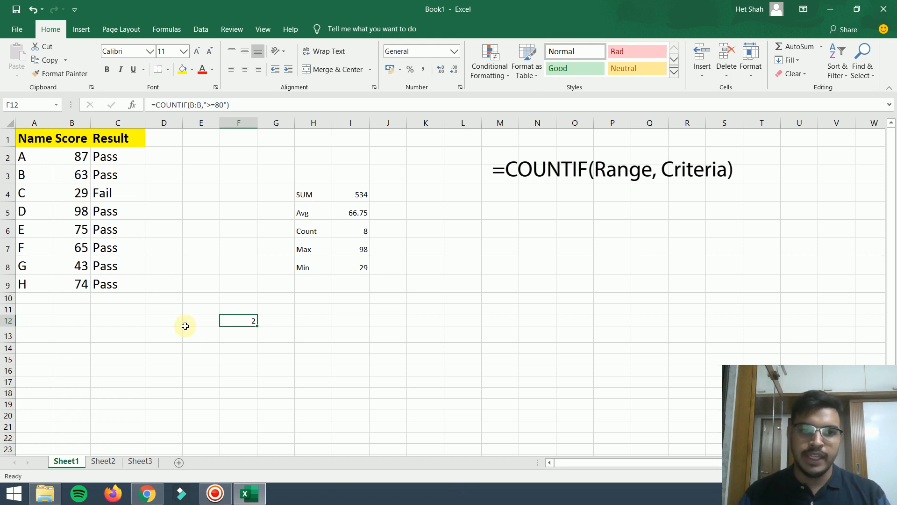
Step: Label cell E12 as CountIf and cell E13 as SumIf
left_click(202, 315)
double_click(193, 321)
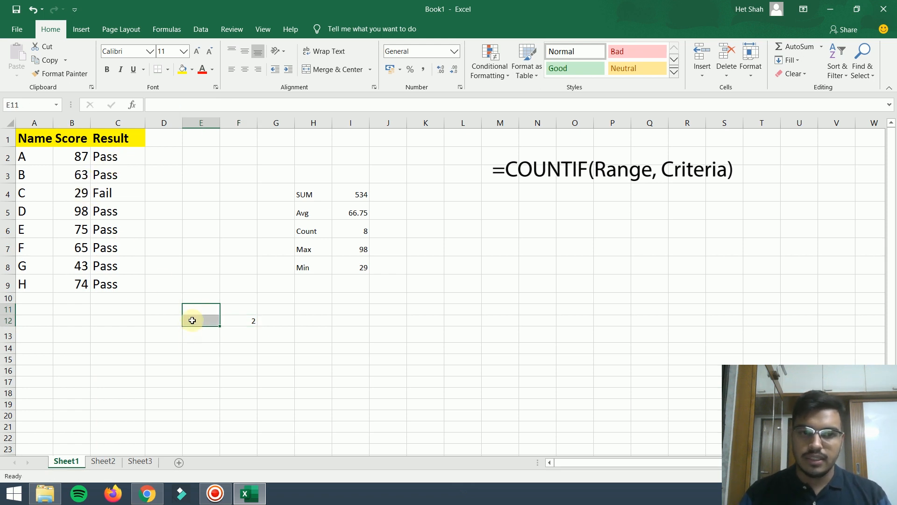
type("CountIf")
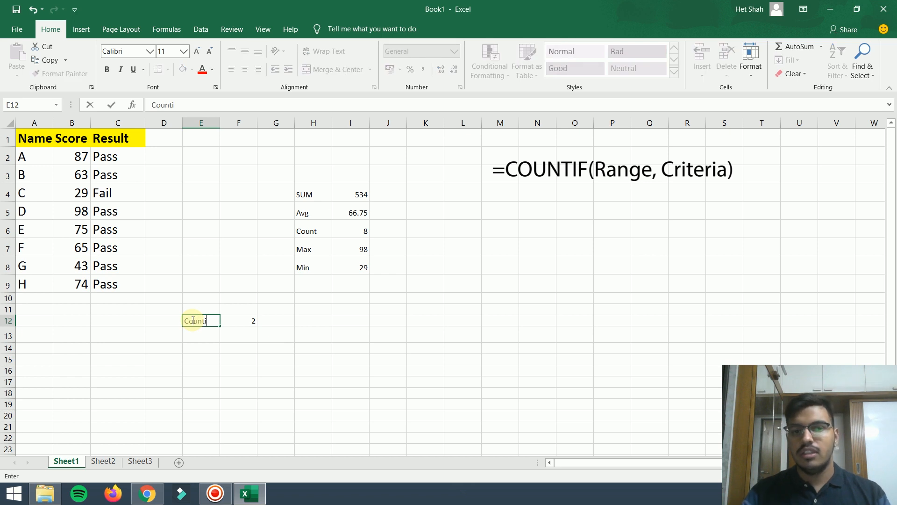
key("Return")
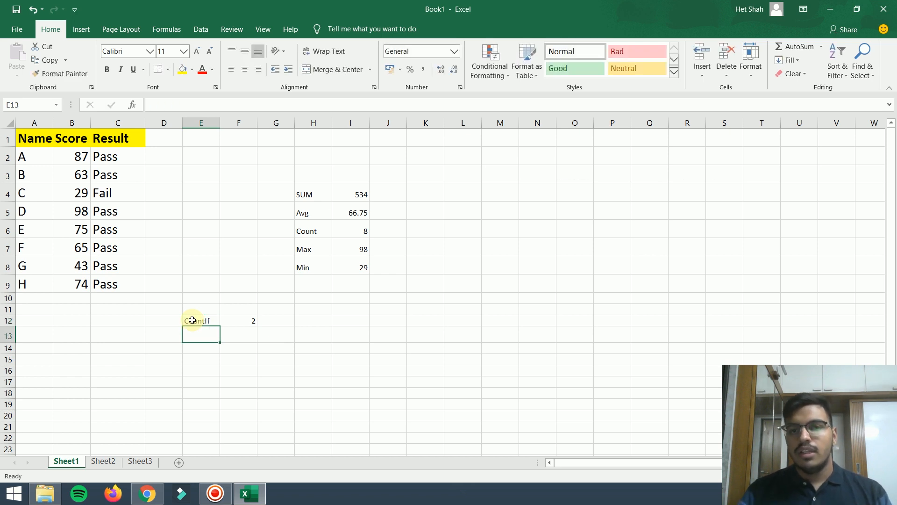
type("SumIf")
key("Return")
Step: In cell F13, beside the SumIf label, enter a SUMIF formula that adds the column B values that are >=80
key("Up")
key("Right")
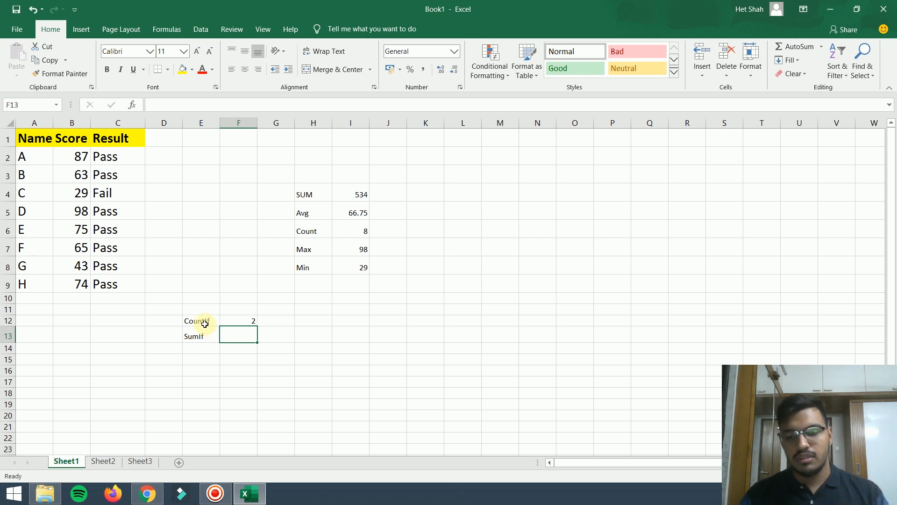
type("=")
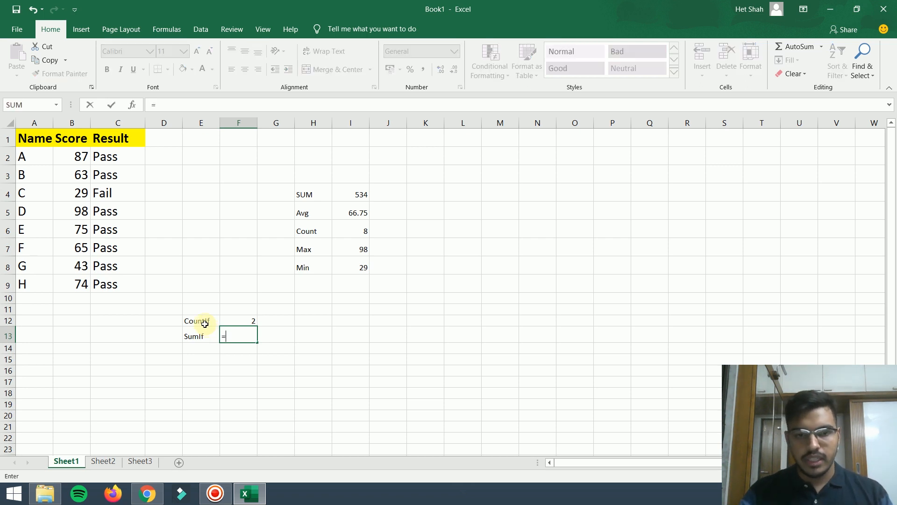
type("sumif(")
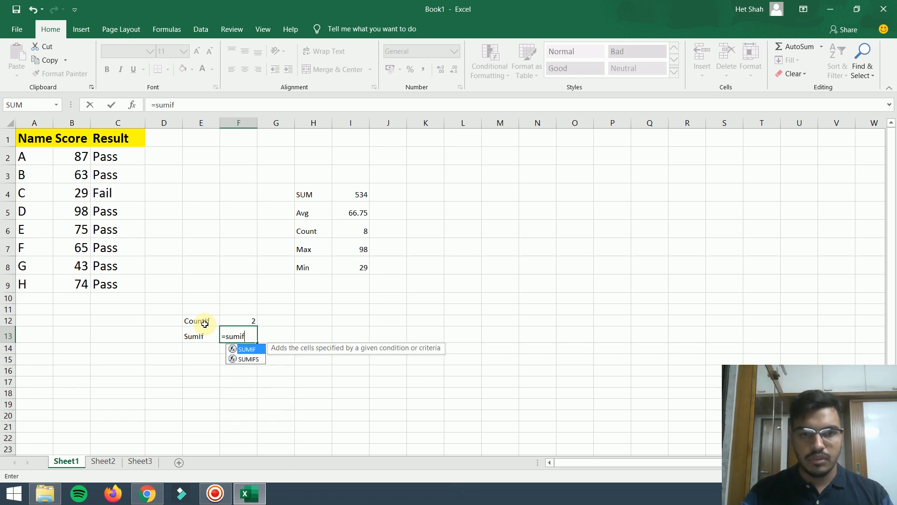
left_click(87, 122)
type(",")
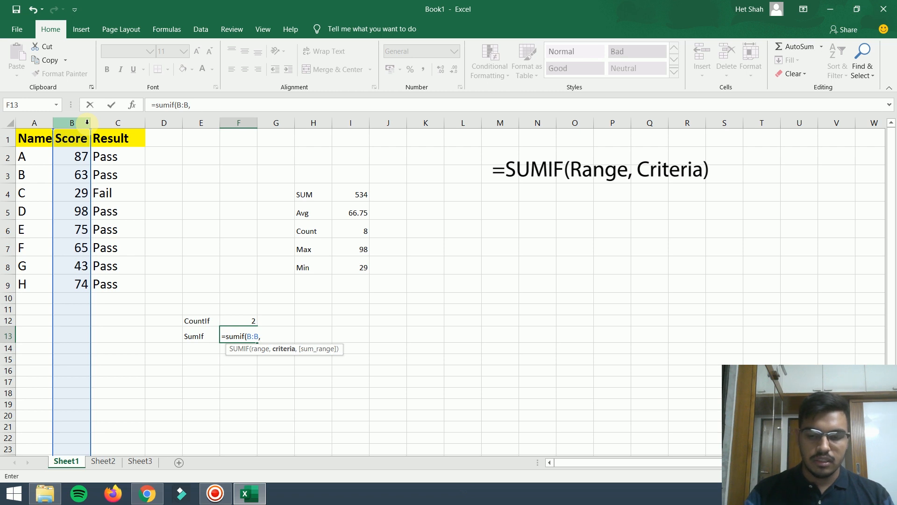
type("\">=80\")")
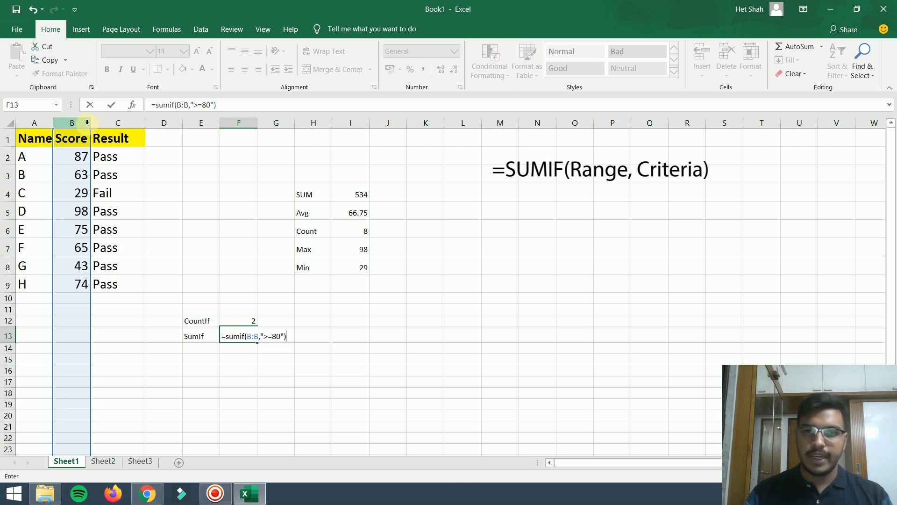
key("Return")
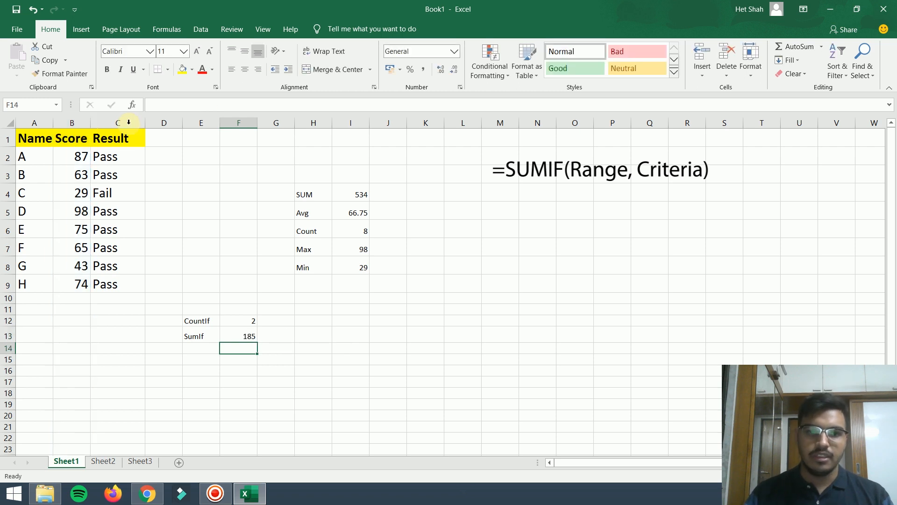
left_click(247, 337)
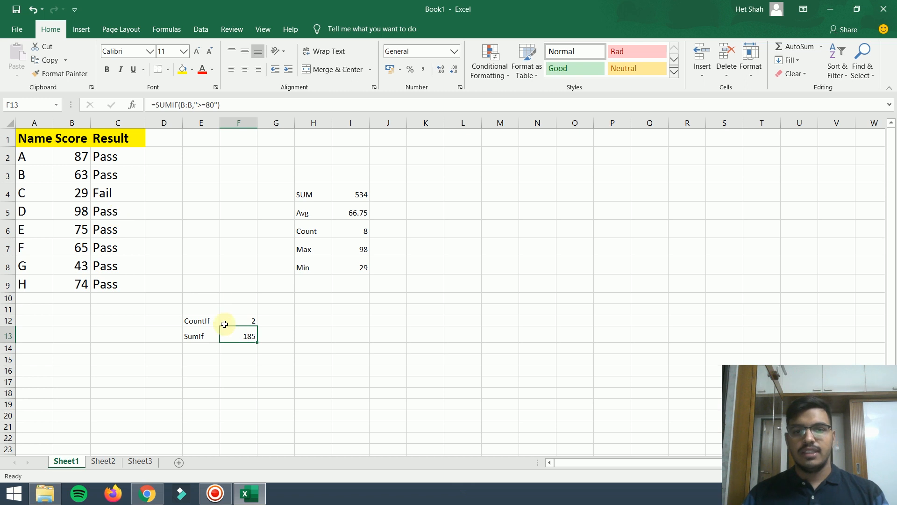
left_click(189, 336)
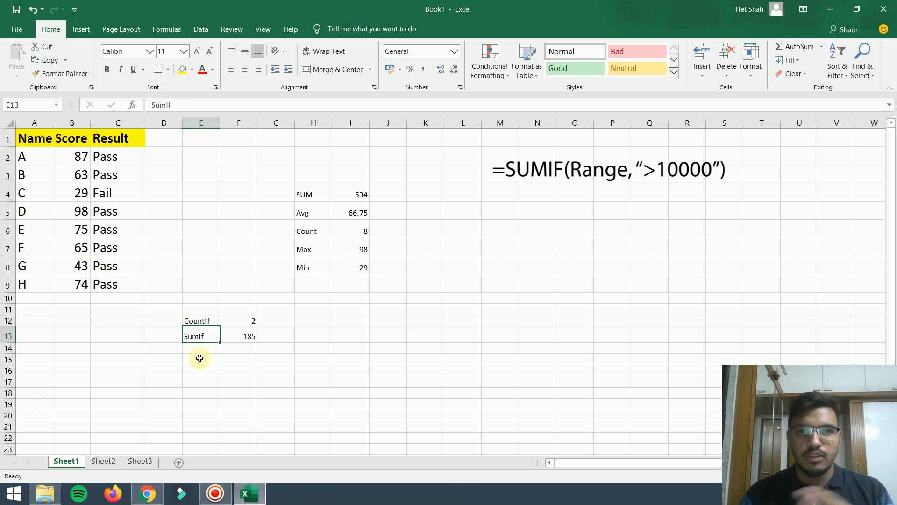
Step: Jump between the data edges on Sheet1, from A2 to A9, up to A1, and from A7 across row 7 to I7
left_click(105, 464)
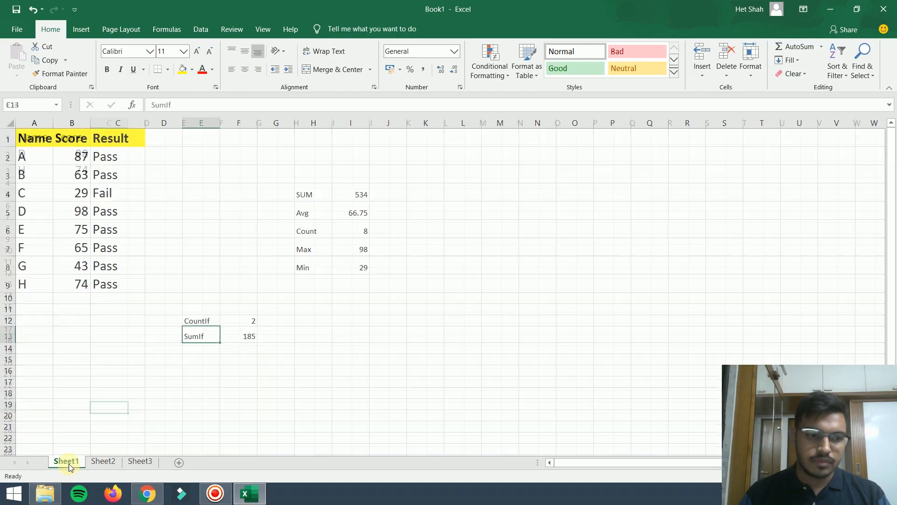
left_click(44, 157)
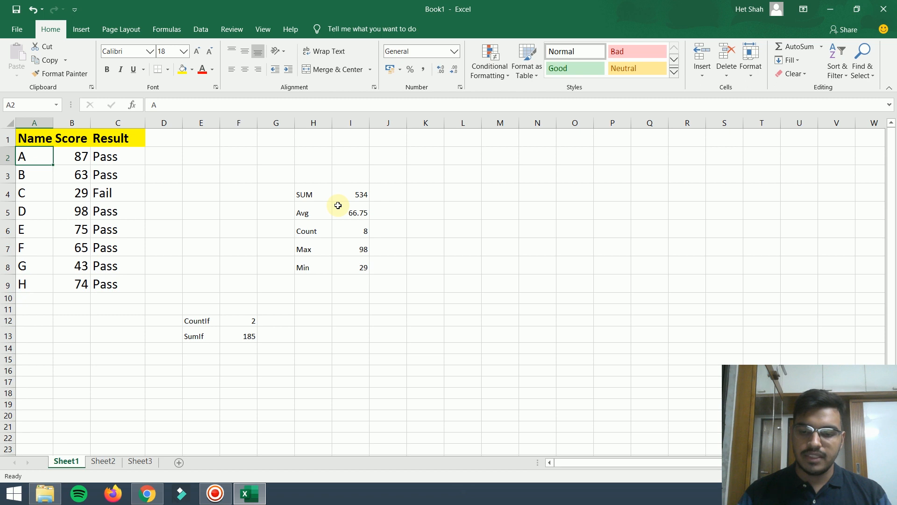
key("ctrl+Down")
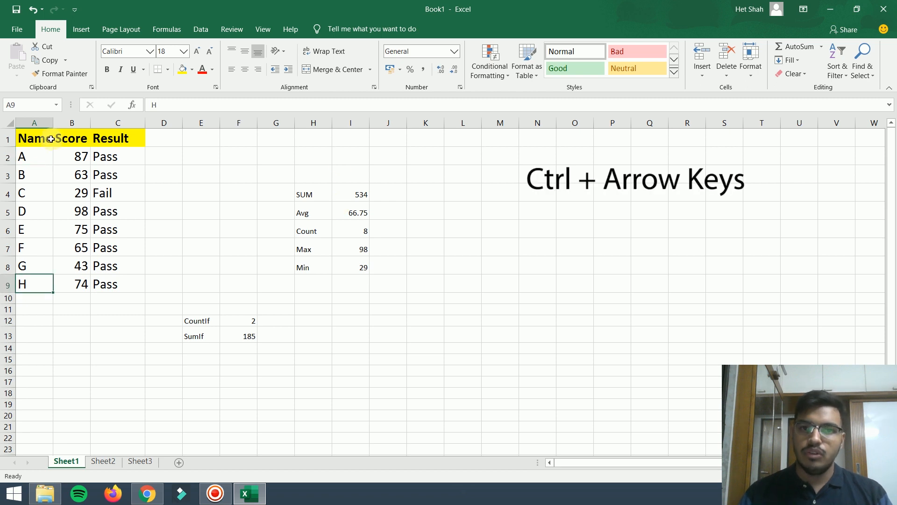
key("ctrl+Up")
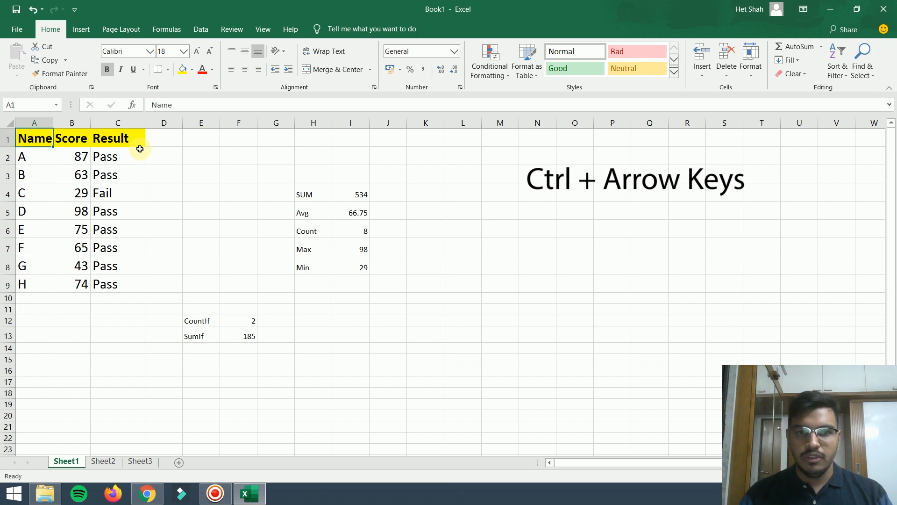
left_click(23, 244)
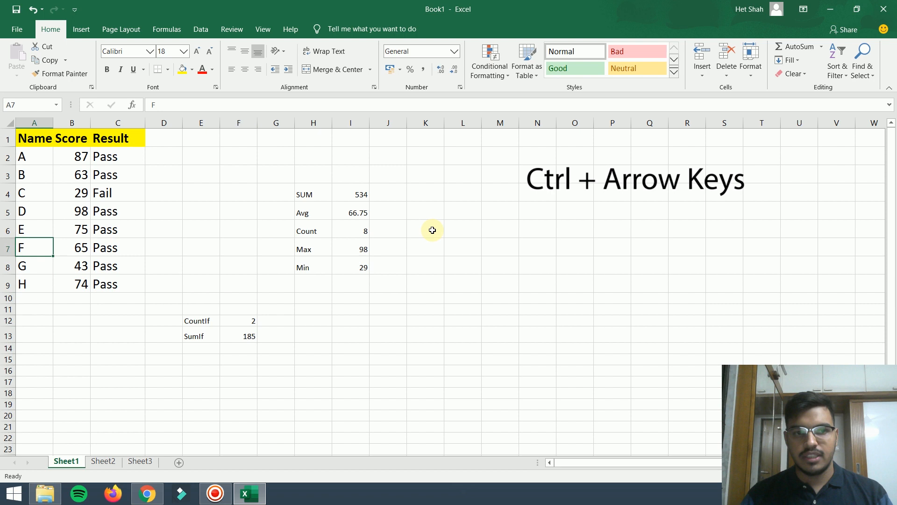
key("ctrl+Right")
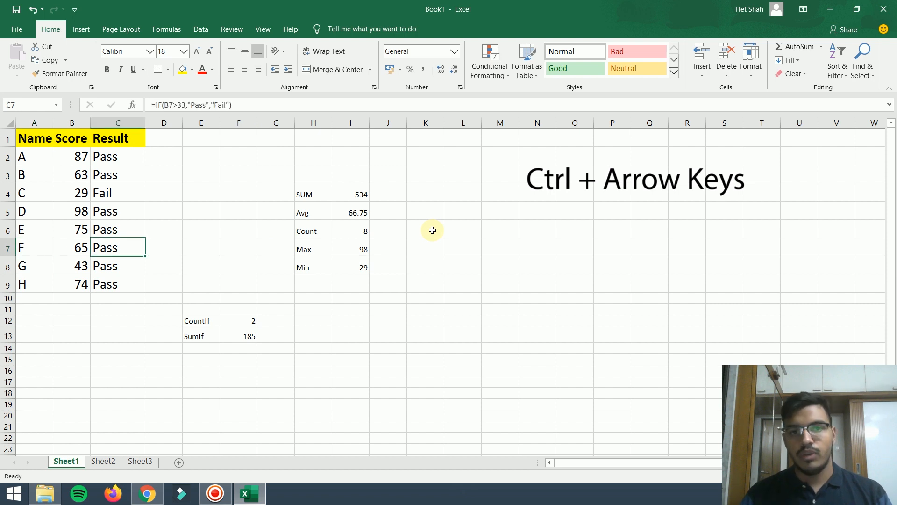
key("ctrl+Right")
key("ctrl+Right")
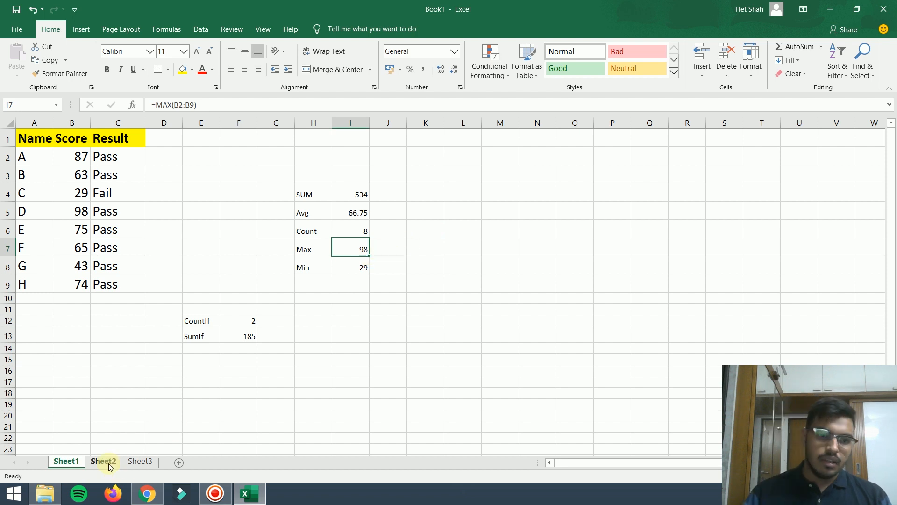
Step: Rename Sheet2 as Name
left_click(130, 465)
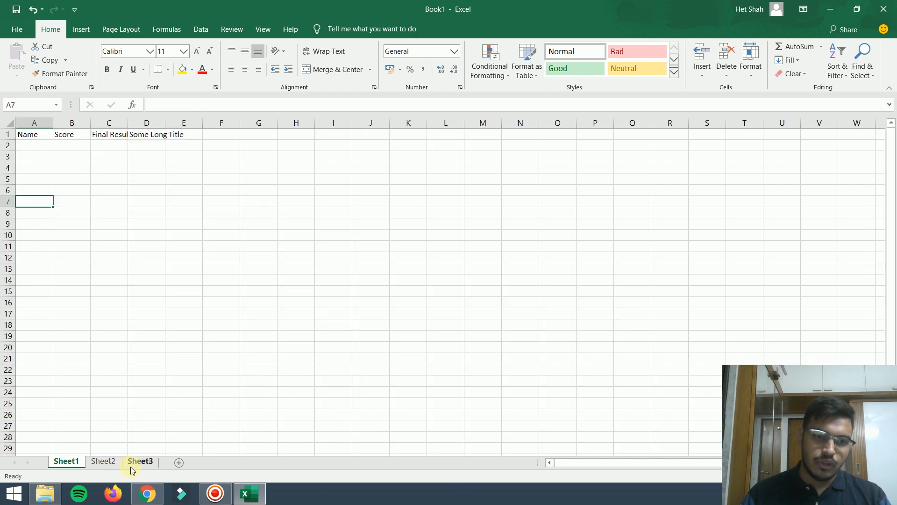
right_click(130, 467)
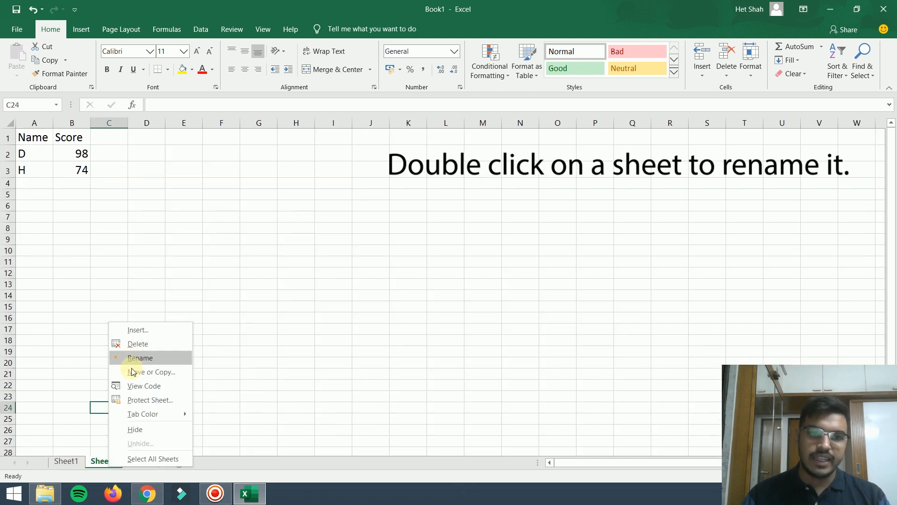
left_click(94, 466)
double_click(95, 464)
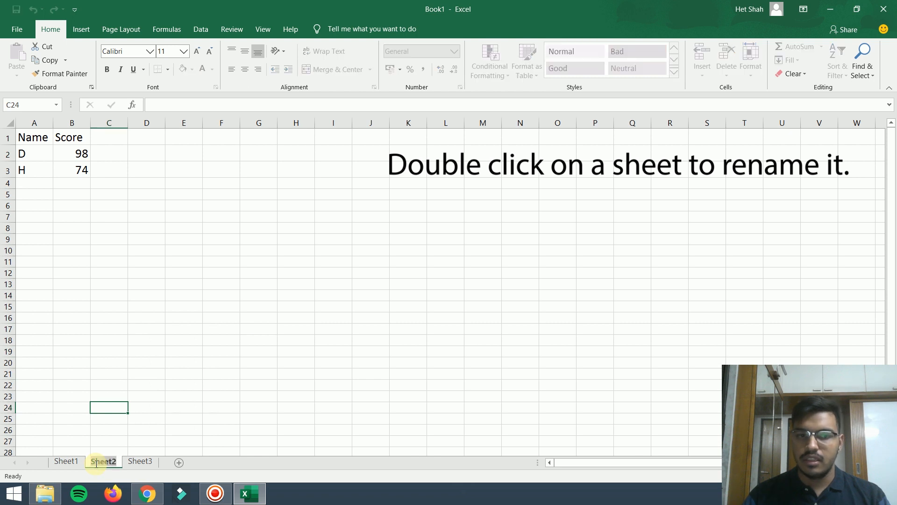
type("Name")
key("Return")
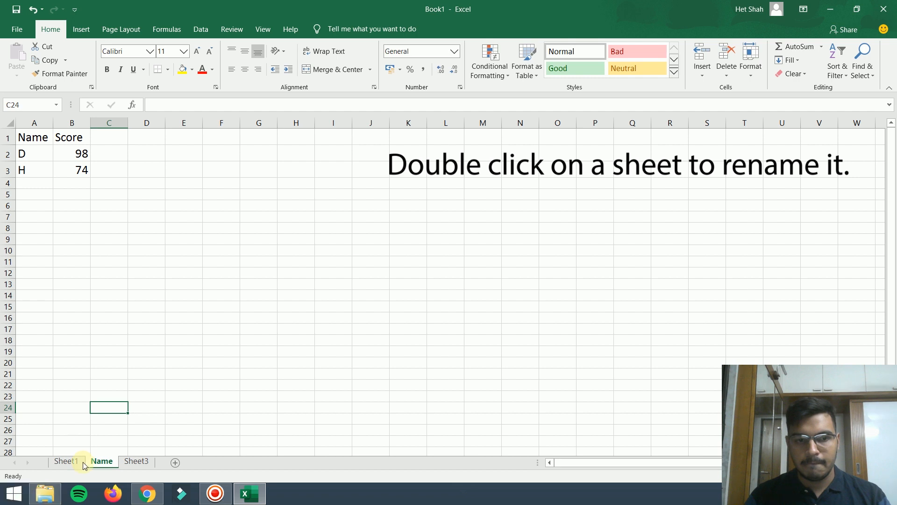
Step: Insert a new row above row 13 on Sheet1, between the CountIf and SumIf rows
left_click(78, 463)
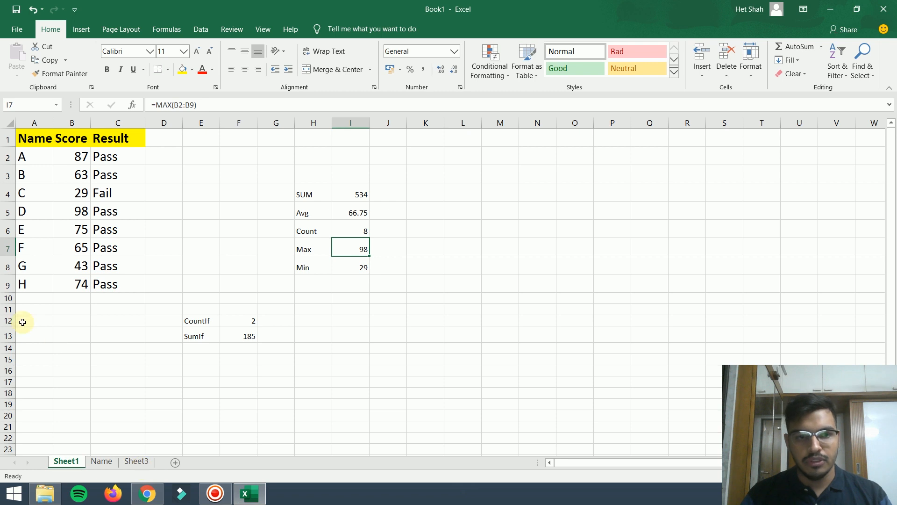
left_click(6, 321)
left_click(30, 339)
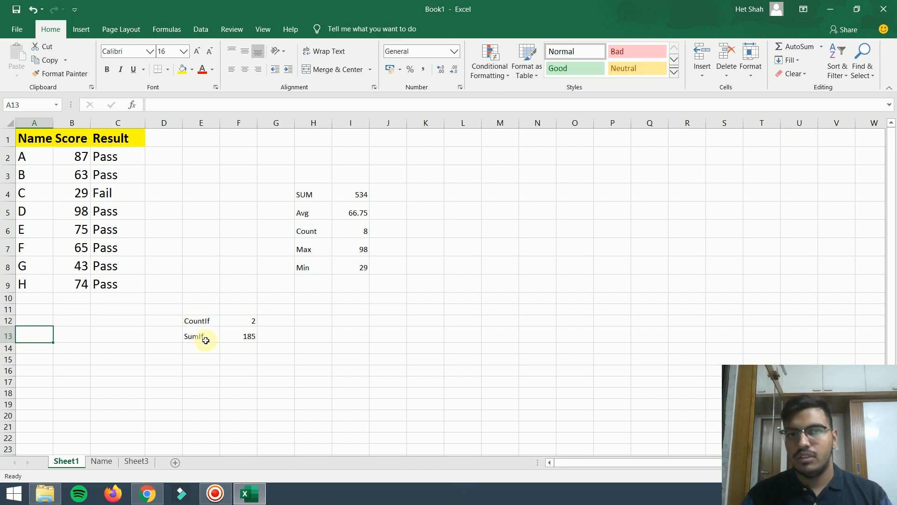
left_click(8, 336)
right_click(8, 334)
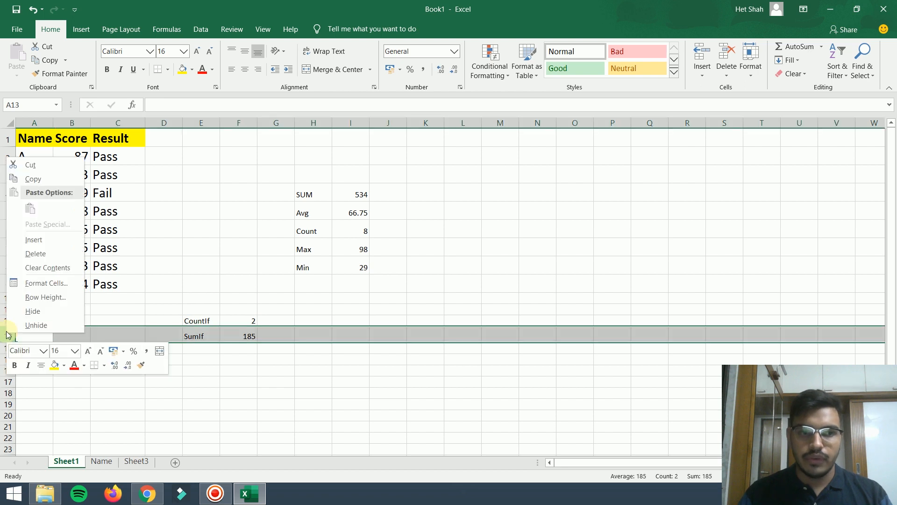
left_click(37, 240)
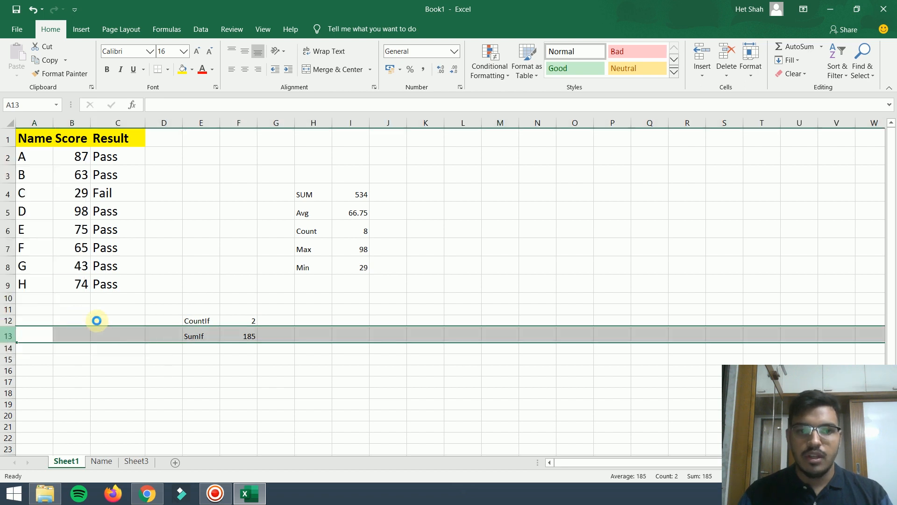
Step: Insert another blank row between the CountIf and SumIf rows, and two more at once above row 13
right_click(5, 332)
left_click(41, 251)
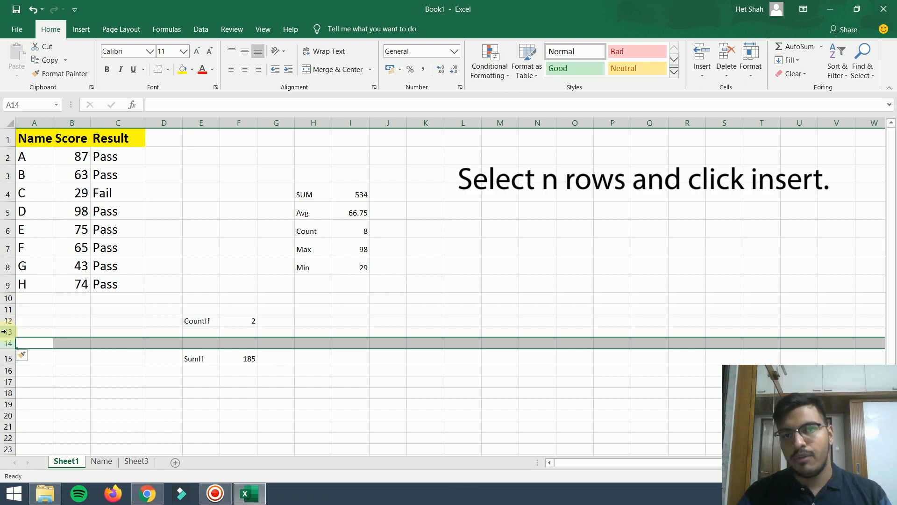
left_click_drag(3, 332, 8, 346)
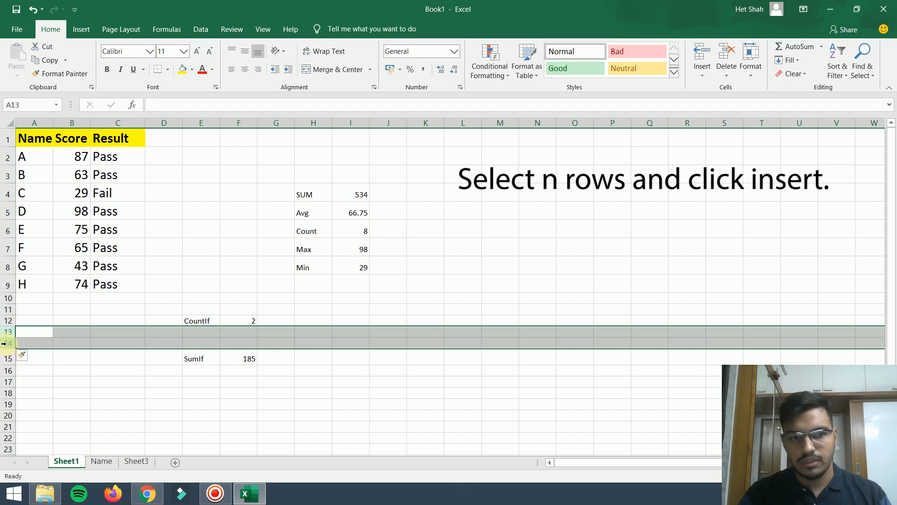
right_click(7, 346)
left_click(34, 251)
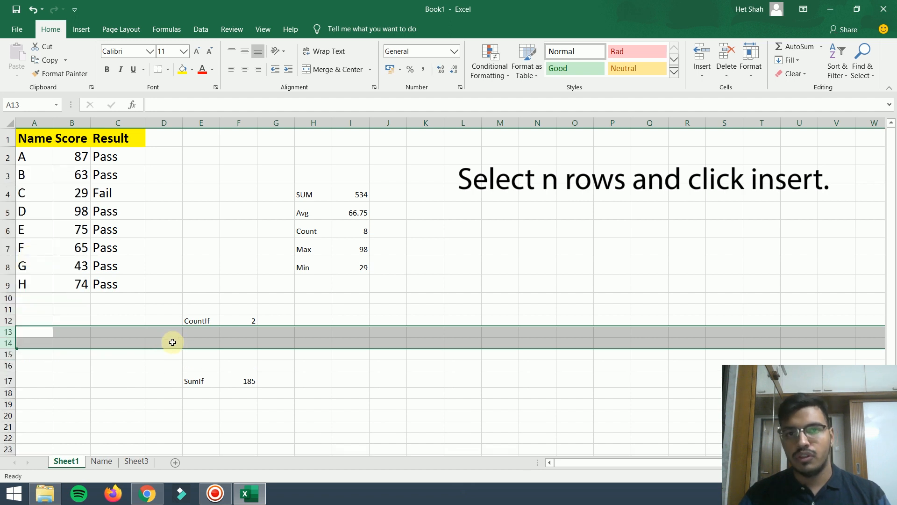
left_click(106, 378)
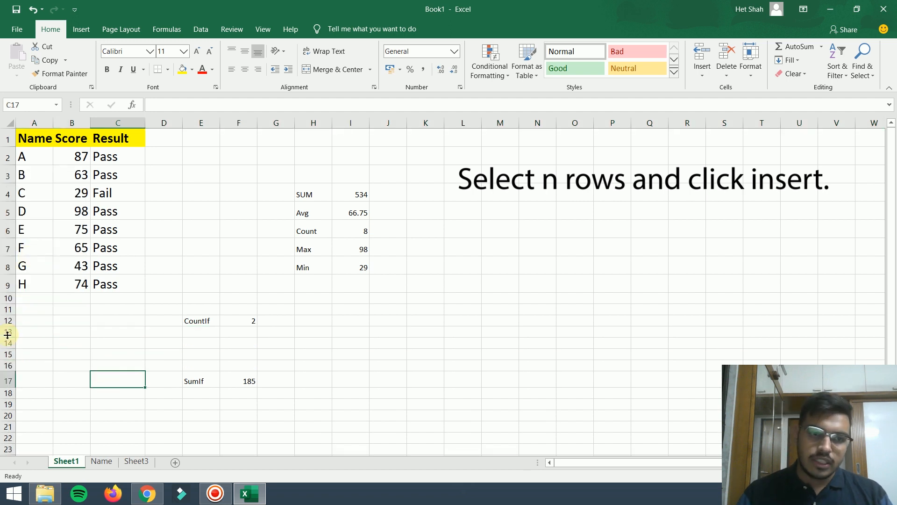
Step: Insert three new rows at once above row 13, using rows 13 to 15 as the selection
left_click_drag(8, 336, 5, 354)
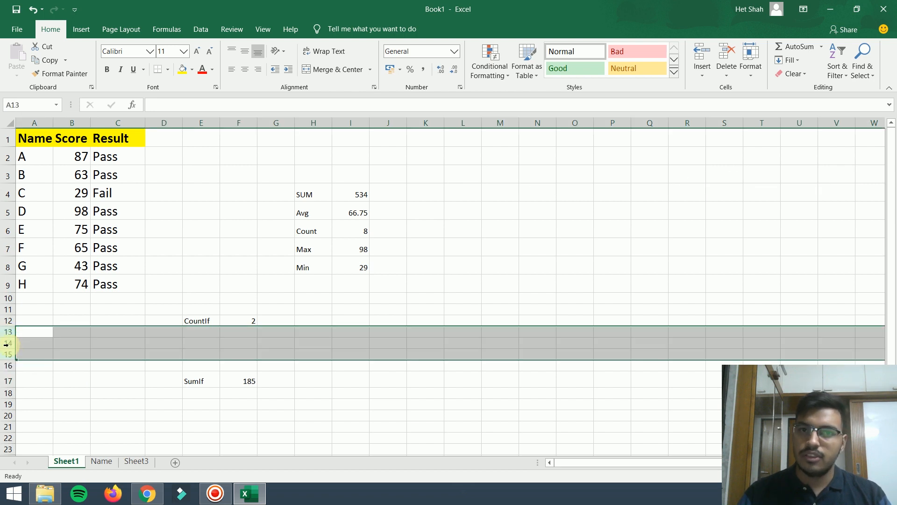
right_click(8, 347)
left_click(30, 250)
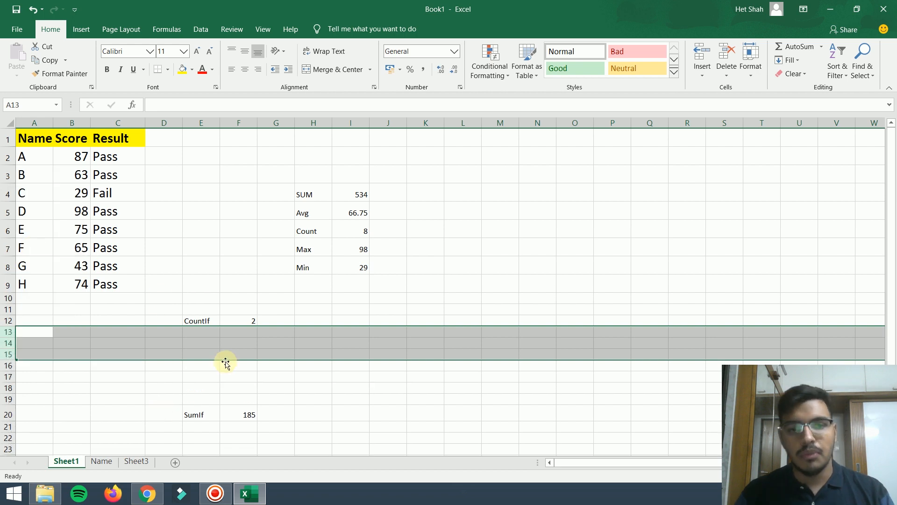
Step: On Sheet3, auto-fit the widths of columns A to D together so that each header fits its column
left_click(136, 461)
left_click(98, 243)
left_click(99, 190)
left_click(71, 179)
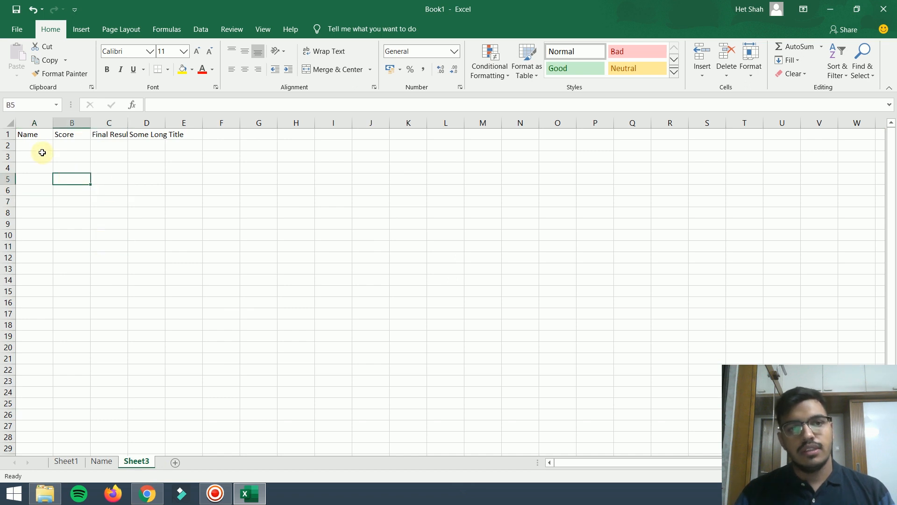
left_click(29, 136)
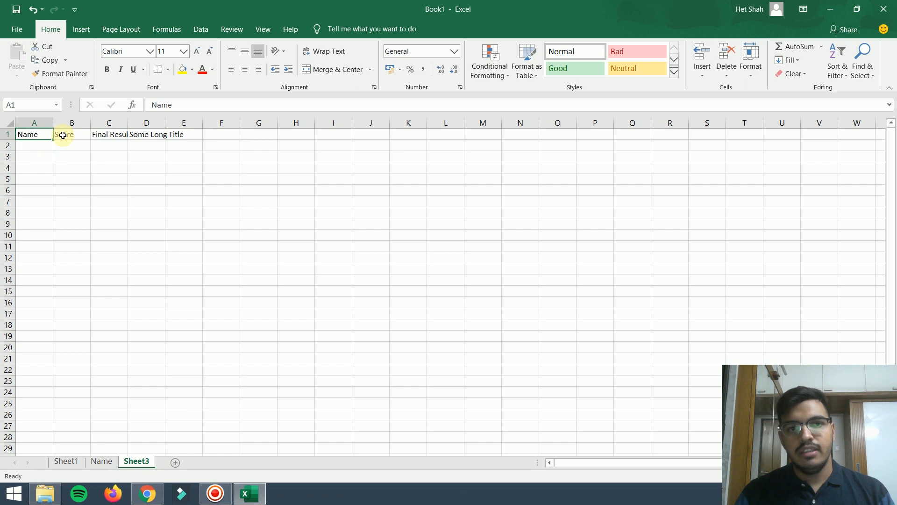
left_click(79, 169)
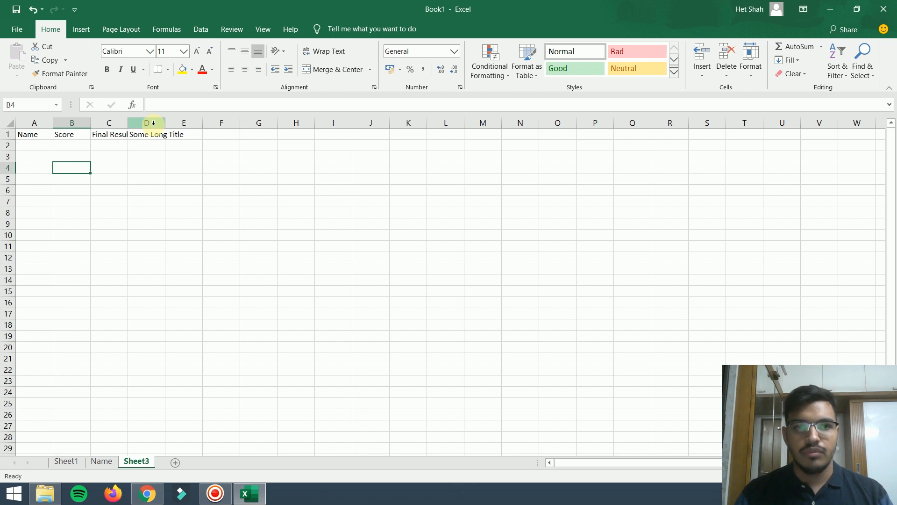
left_click_drag(153, 122, 40, 117)
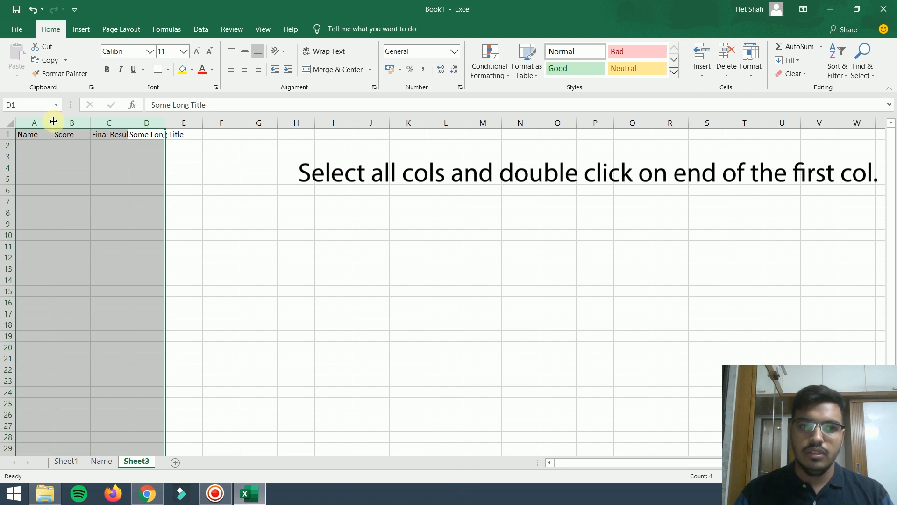
double_click(53, 122)
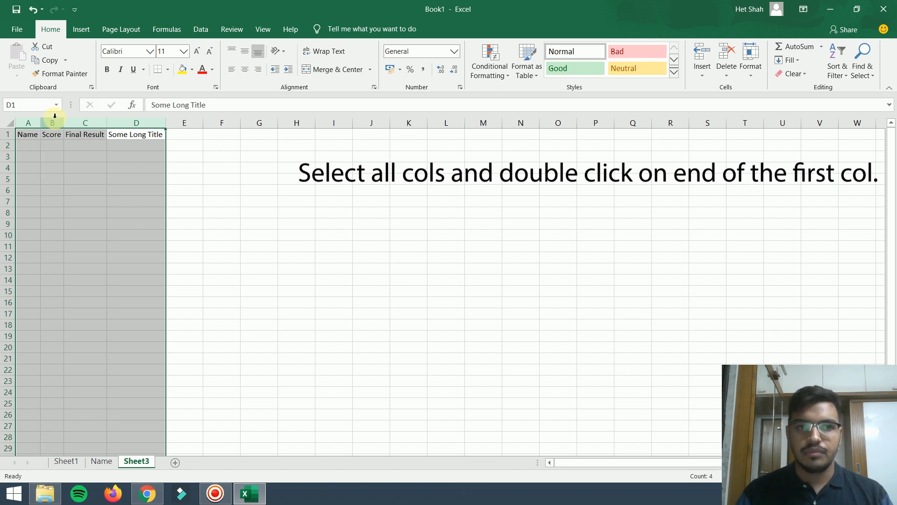
left_click(71, 146)
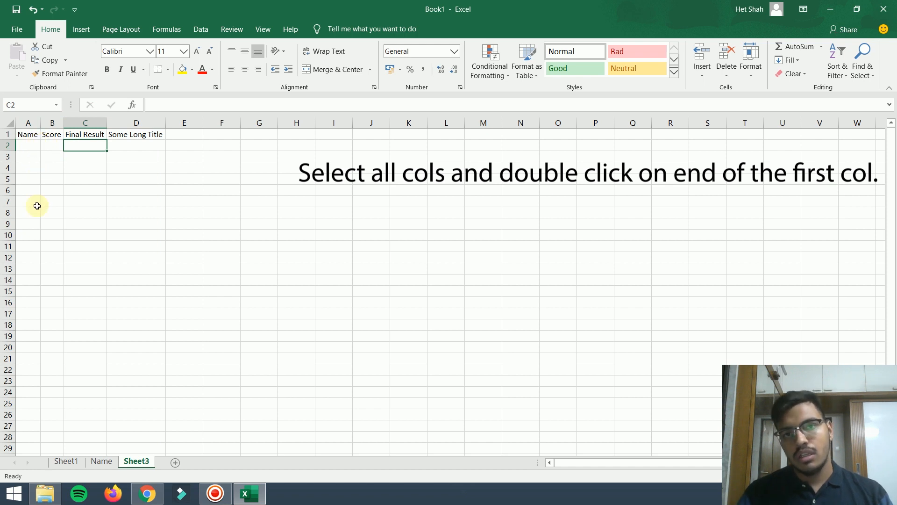
Step: Review Sheet1 and the Name sheet, ending on Sheet1 with cell C15 selected
left_click(79, 464)
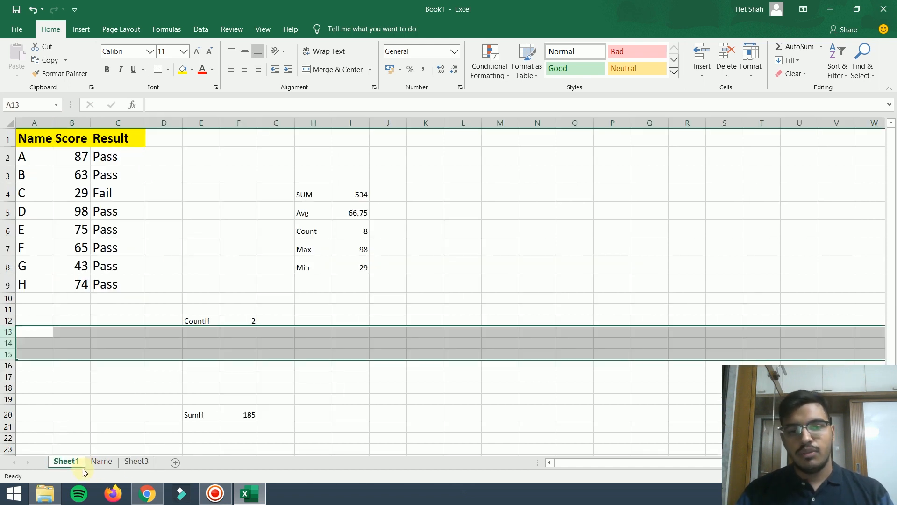
left_click(142, 244)
left_click(102, 461)
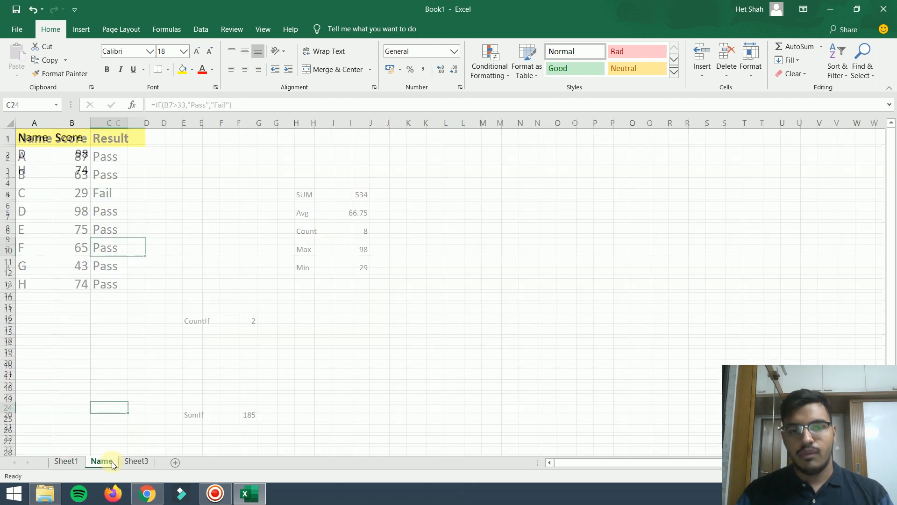
left_click(68, 461)
left_click(136, 356)
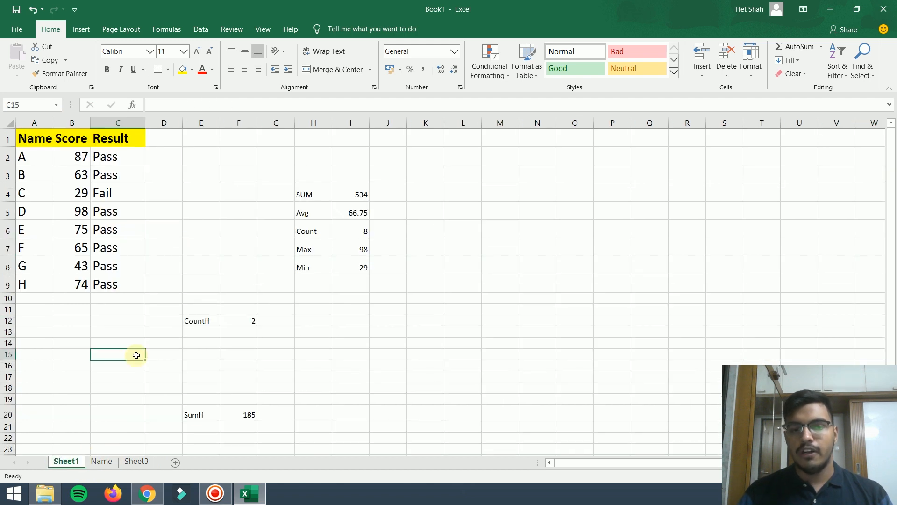